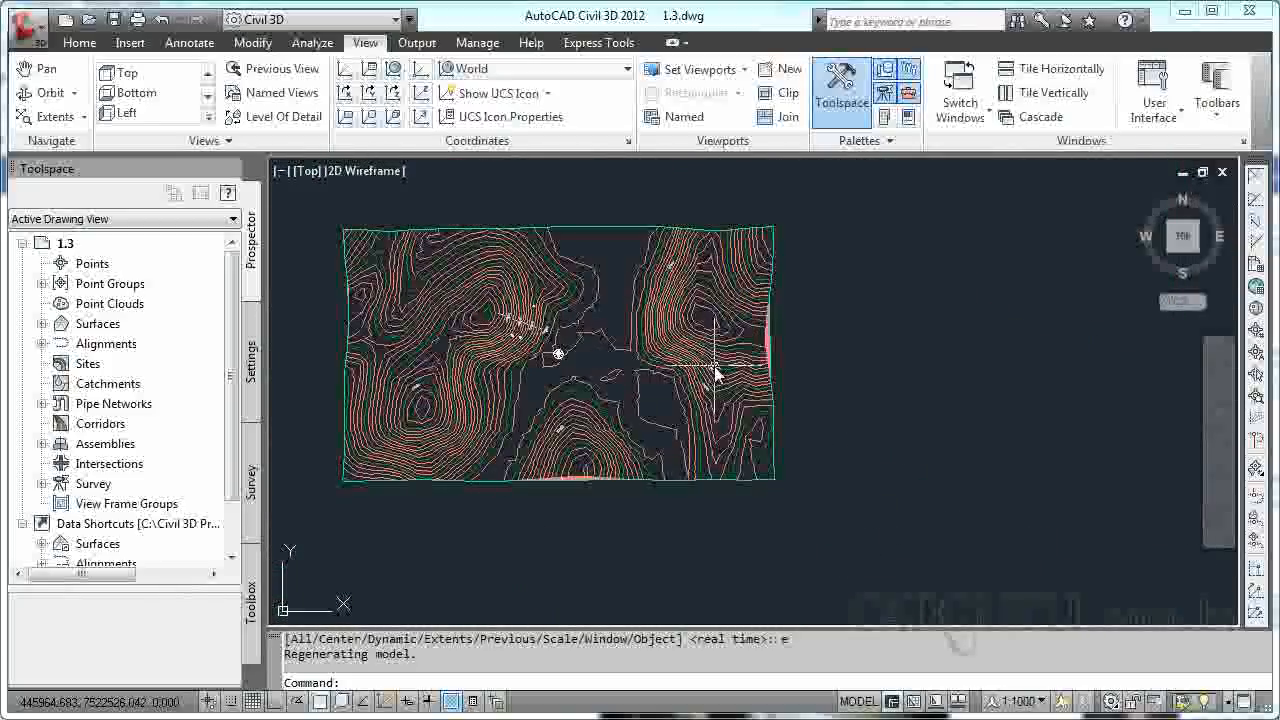
Examine the contour elevation, slope and spot elevation labels across the terrain surface
{"action": "scroll", "coordinate": [723, 371], "scroll_direction": "up", "scroll_amount": 5}
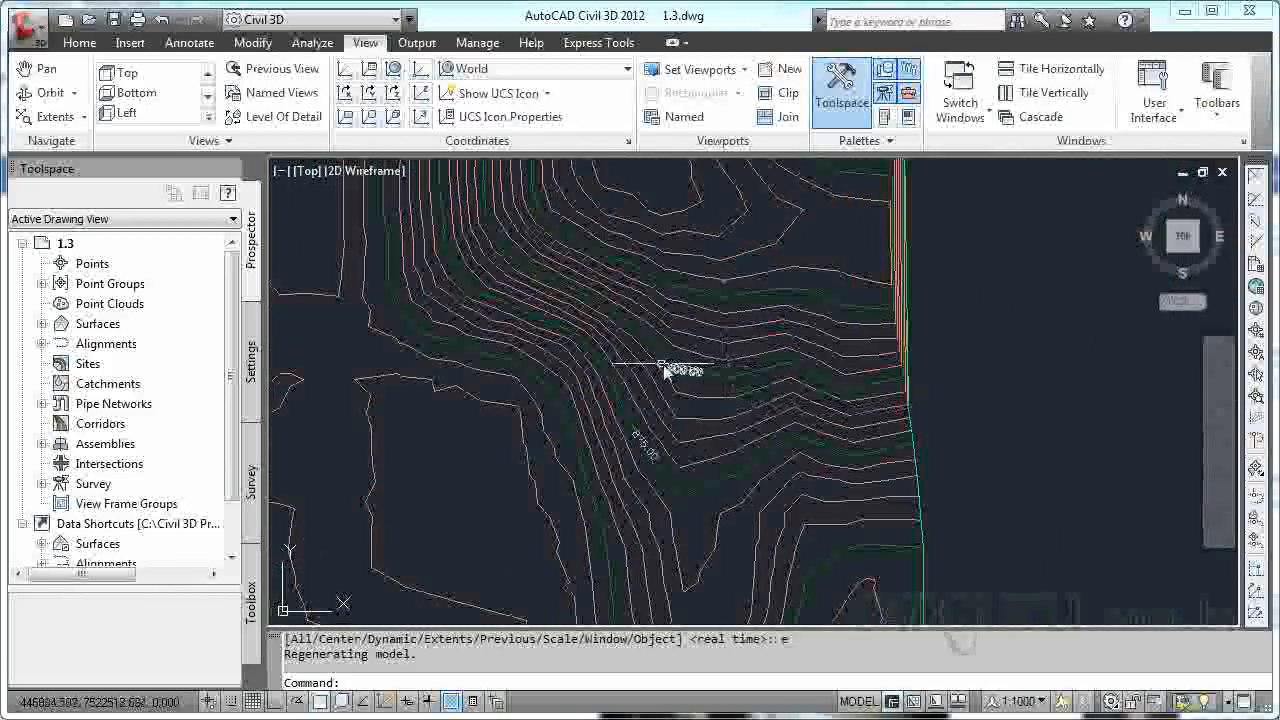
{"action": "scroll", "coordinate": [462, 342], "scroll_direction": "down", "scroll_amount": 2}
{"action": "scroll", "coordinate": [449, 366], "scroll_direction": "down", "scroll_amount": 2}
{"action": "middle_click_drag", "start_coordinate": [449, 366], "coordinate": [710, 372]}
{"action": "scroll", "coordinate": [540, 336], "scroll_direction": "up", "scroll_amount": 6}
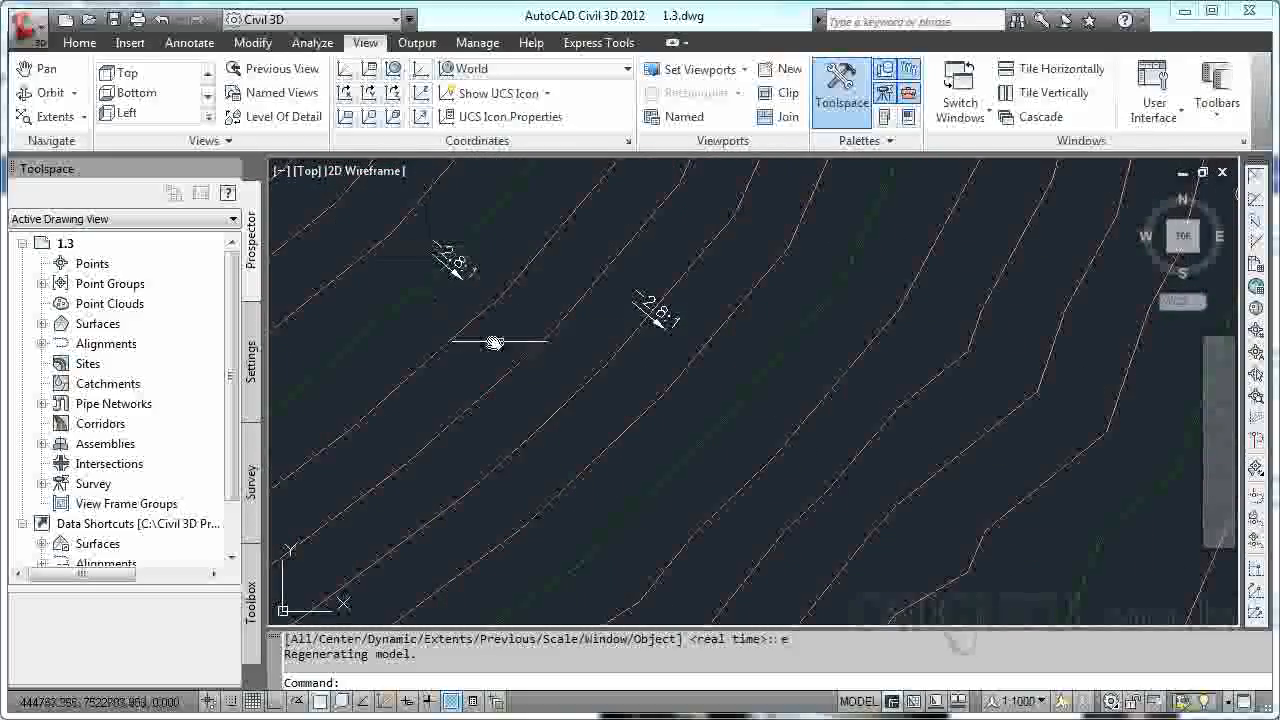
{"action": "scroll", "coordinate": [694, 349], "scroll_direction": "down", "scroll_amount": 5}
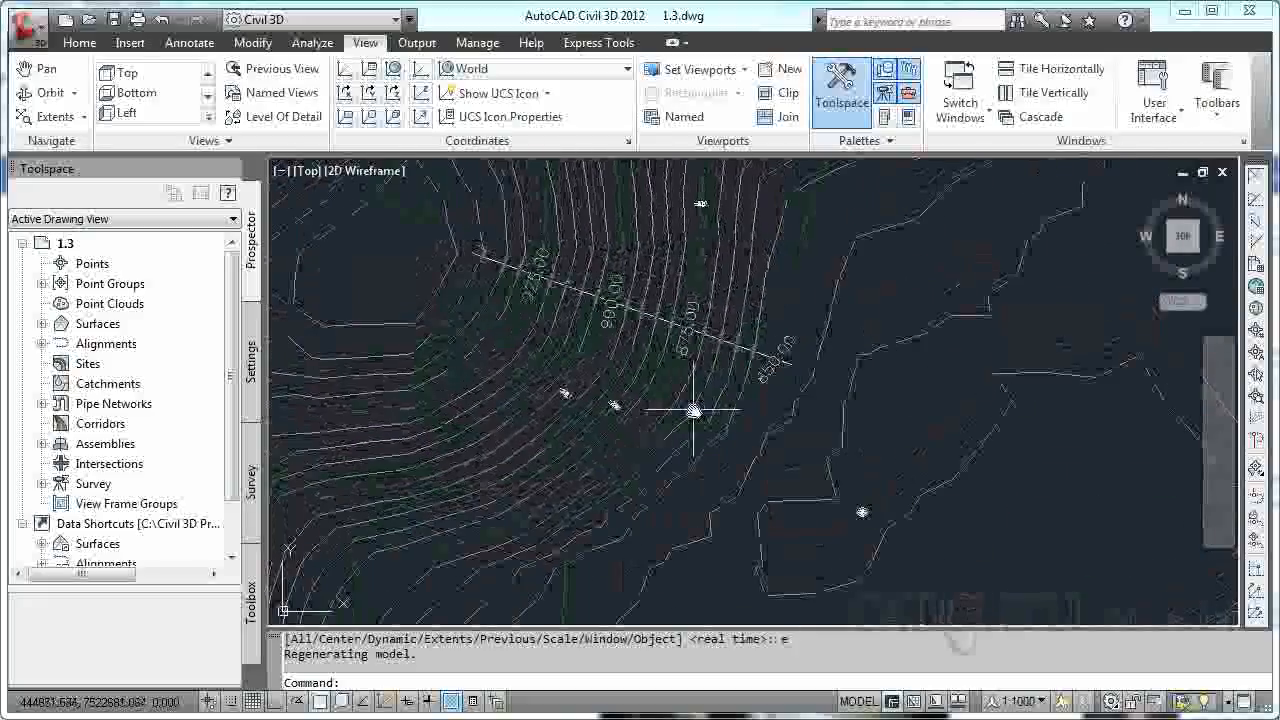
{"action": "scroll", "coordinate": [829, 409], "scroll_direction": "down", "scroll_amount": 3}
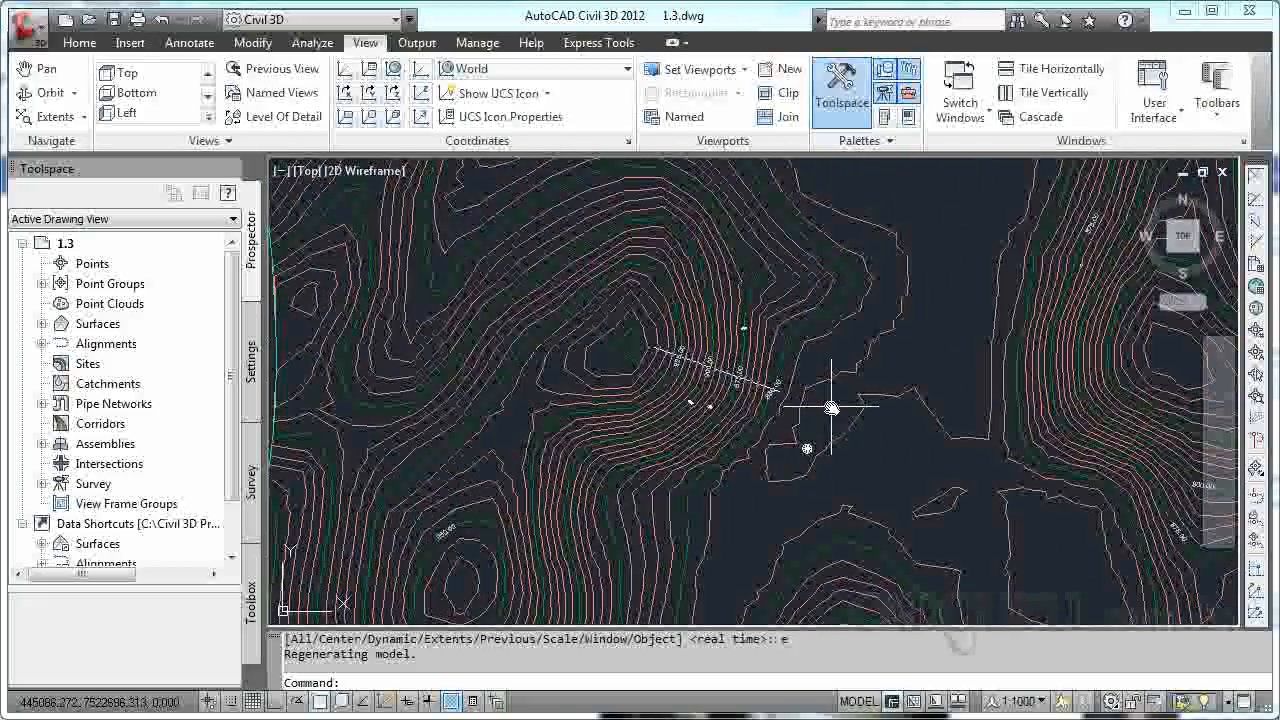
{"action": "scroll", "coordinate": [766, 363], "scroll_direction": "down", "scroll_amount": 4}
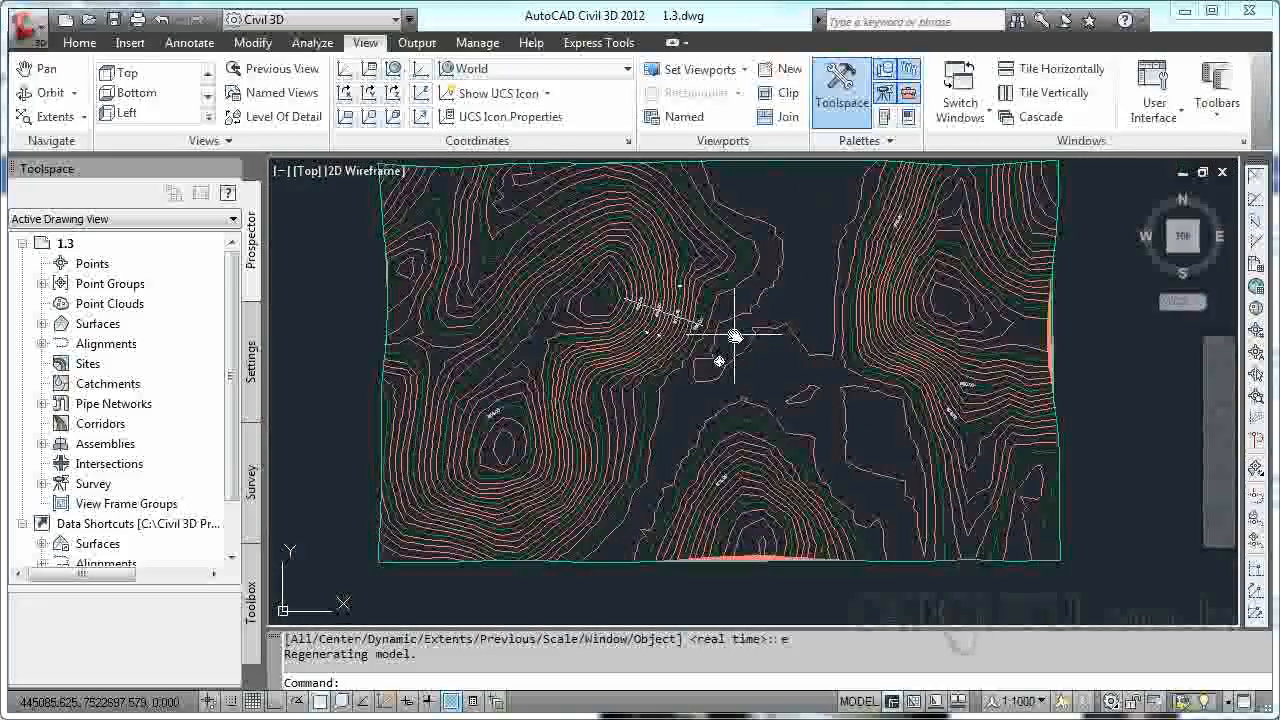
{"action": "middle_click_drag", "start_coordinate": [733, 343], "coordinate": [729, 361]}
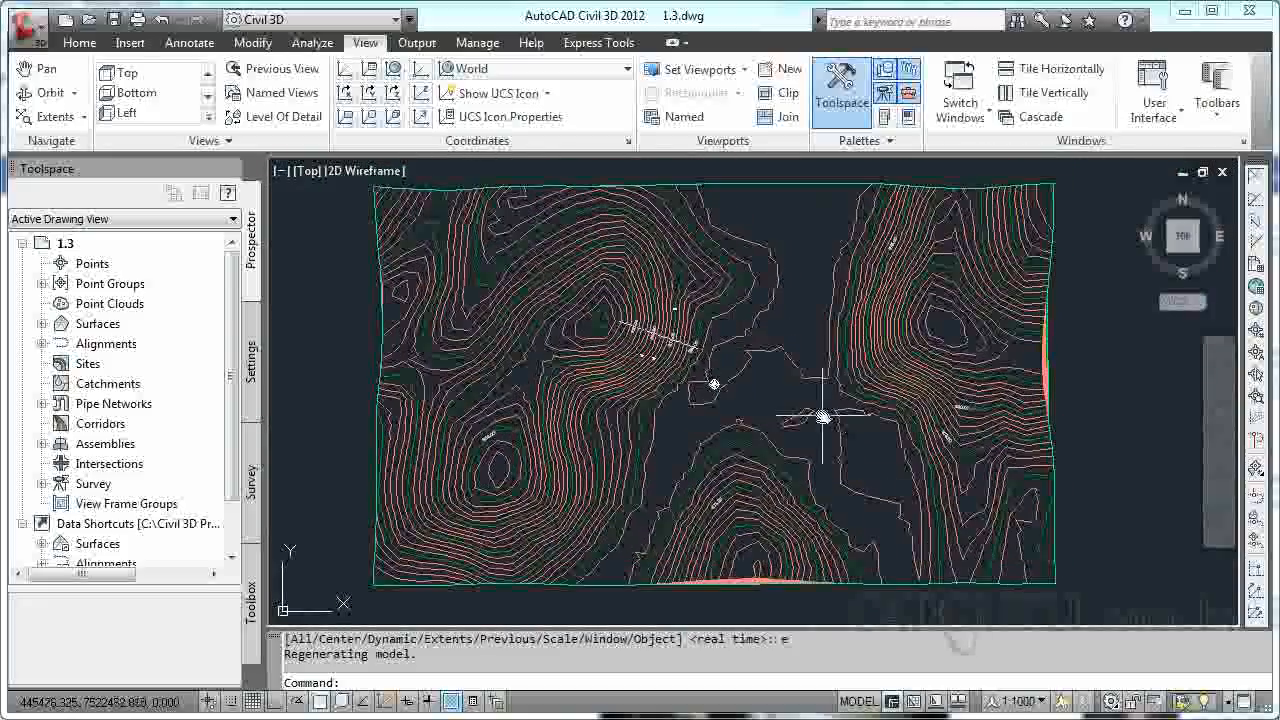
{"action": "scroll", "coordinate": [857, 443], "scroll_direction": "up", "scroll_amount": 1}
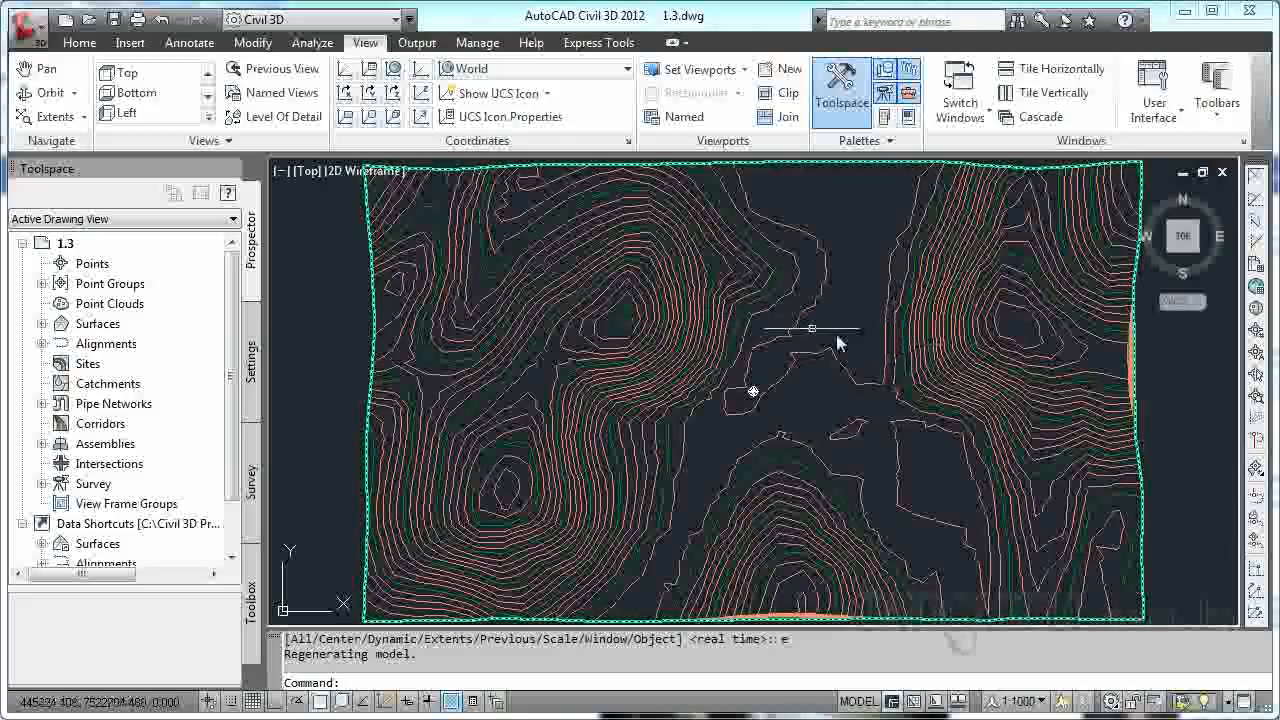
{"action": "mouse_move", "coordinate": [755, 336]}
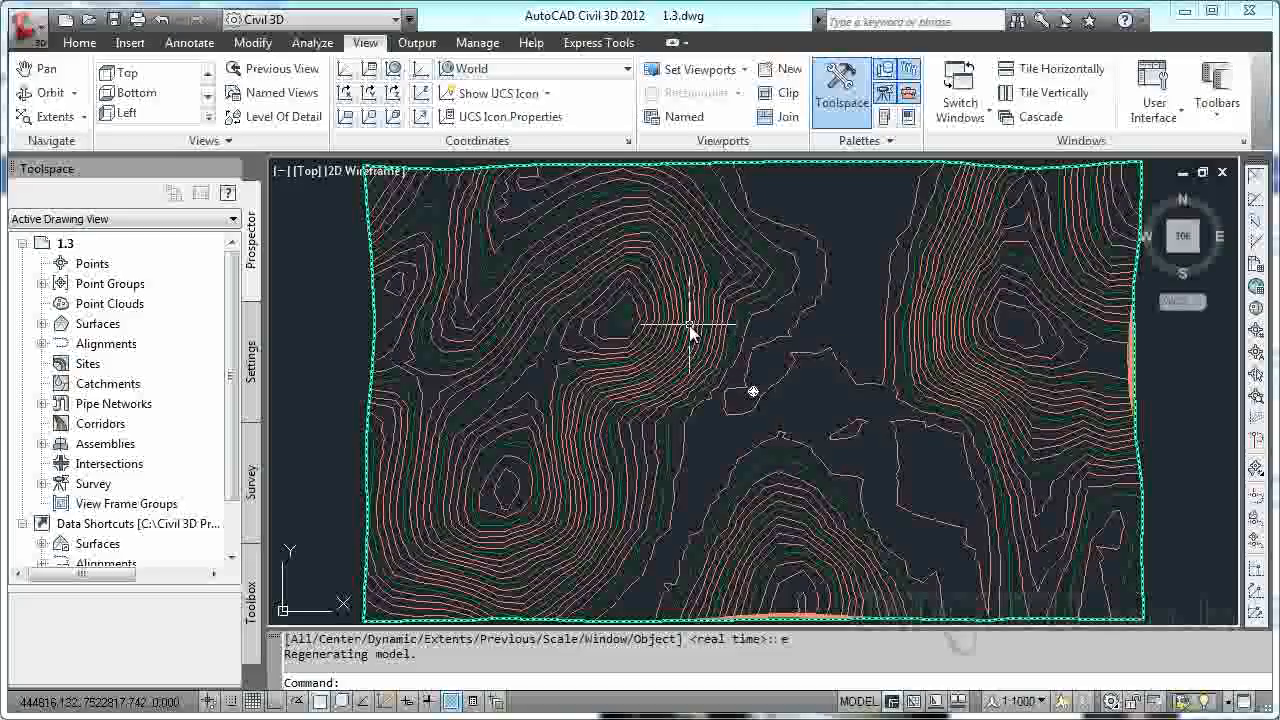
{"action": "mouse_move", "coordinate": [686, 323]}
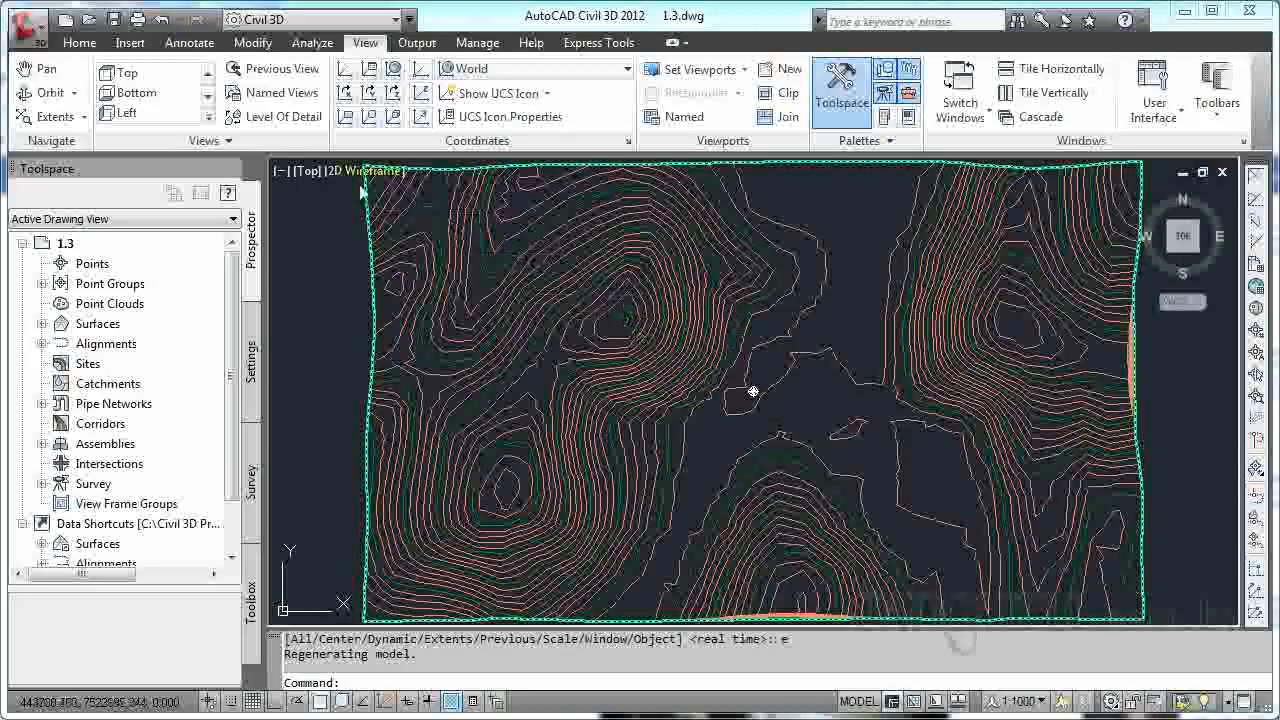
Start single contour labeling on the Terreno surface and label a contour just north of the southwest hilltop
{"action": "left_click", "coordinate": [191, 44]}
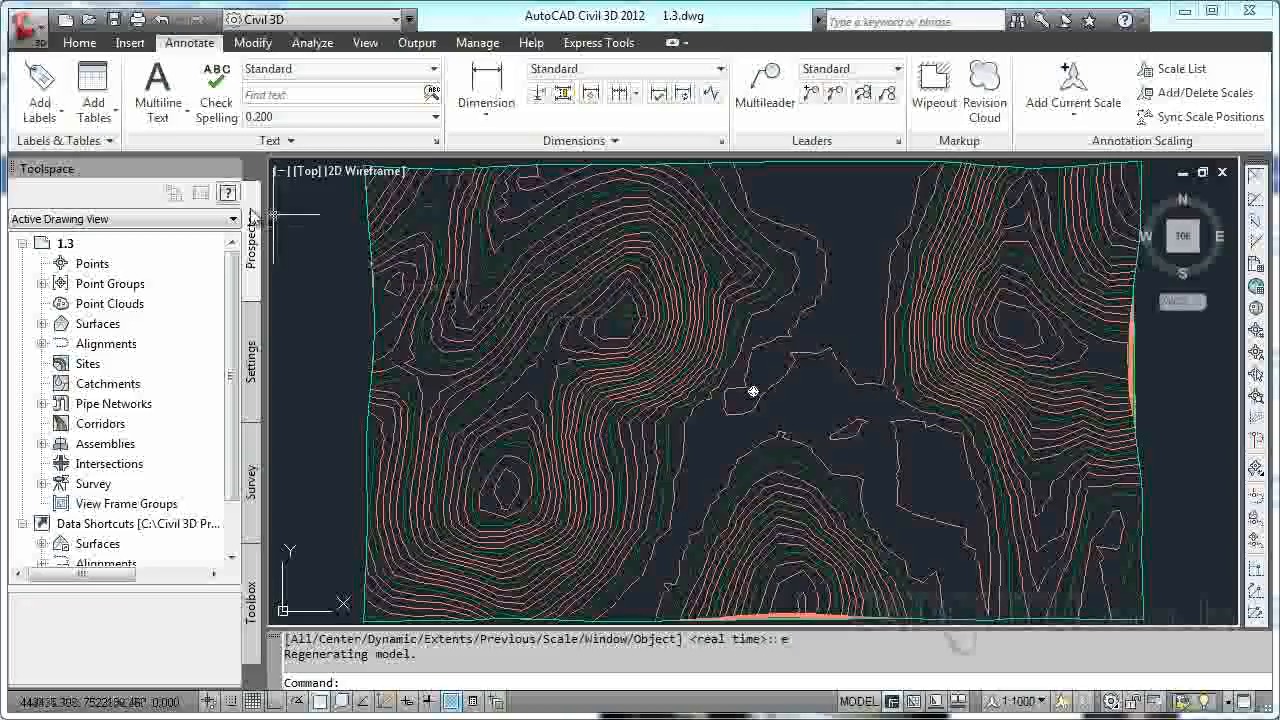
{"action": "left_click", "coordinate": [40, 112]}
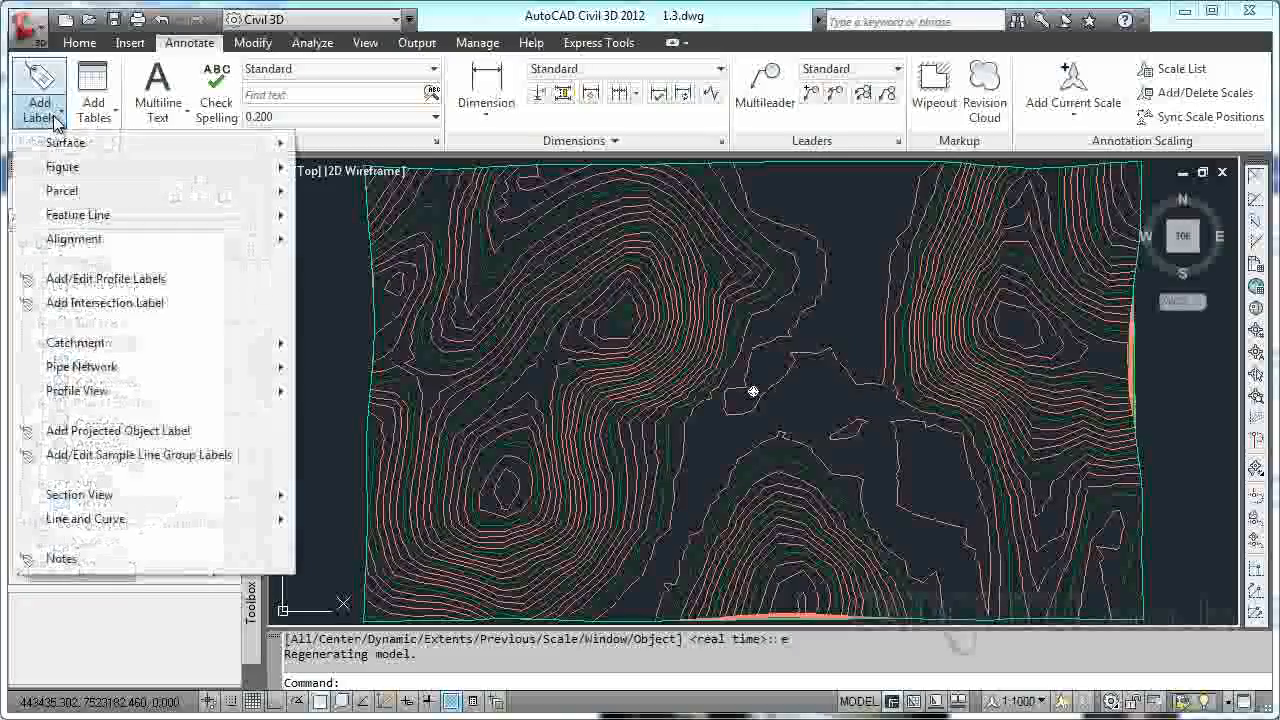
{"action": "mouse_move", "coordinate": [87, 149]}
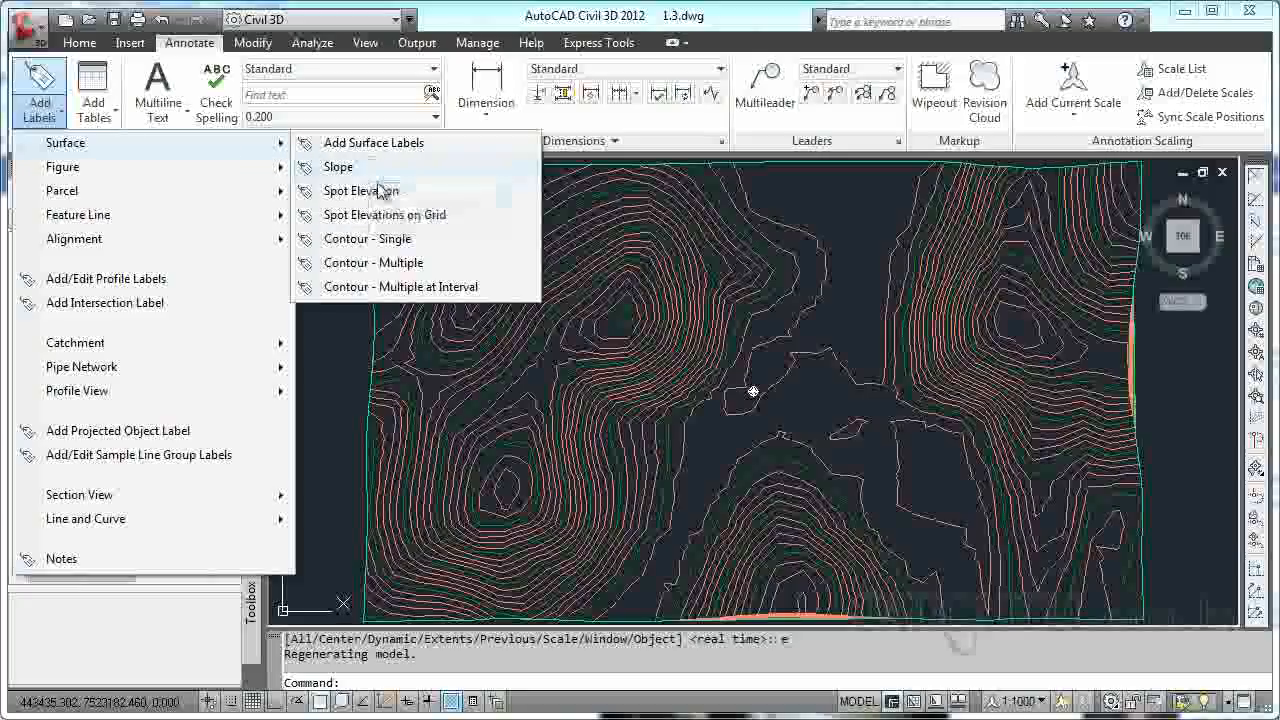
{"action": "left_click", "coordinate": [375, 247]}
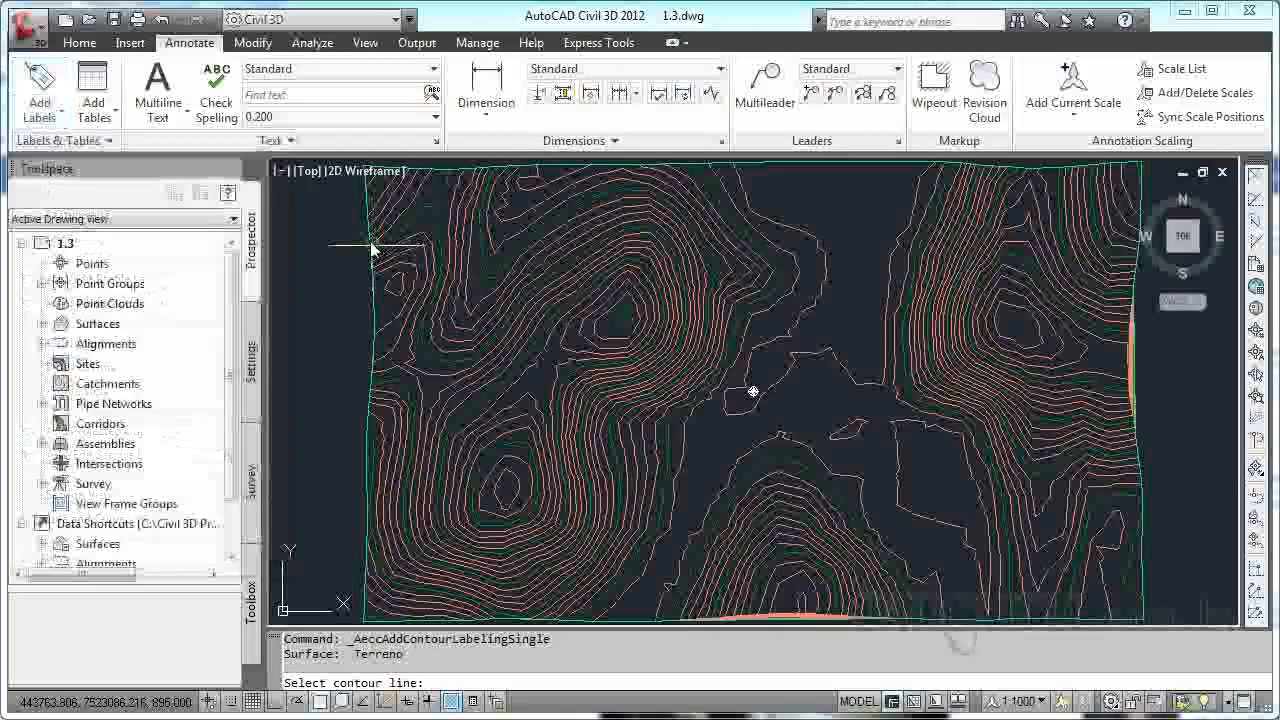
{"action": "left_click", "coordinate": [507, 447]}
{"action": "scroll", "coordinate": [509, 471], "scroll_direction": "up", "scroll_amount": 6}
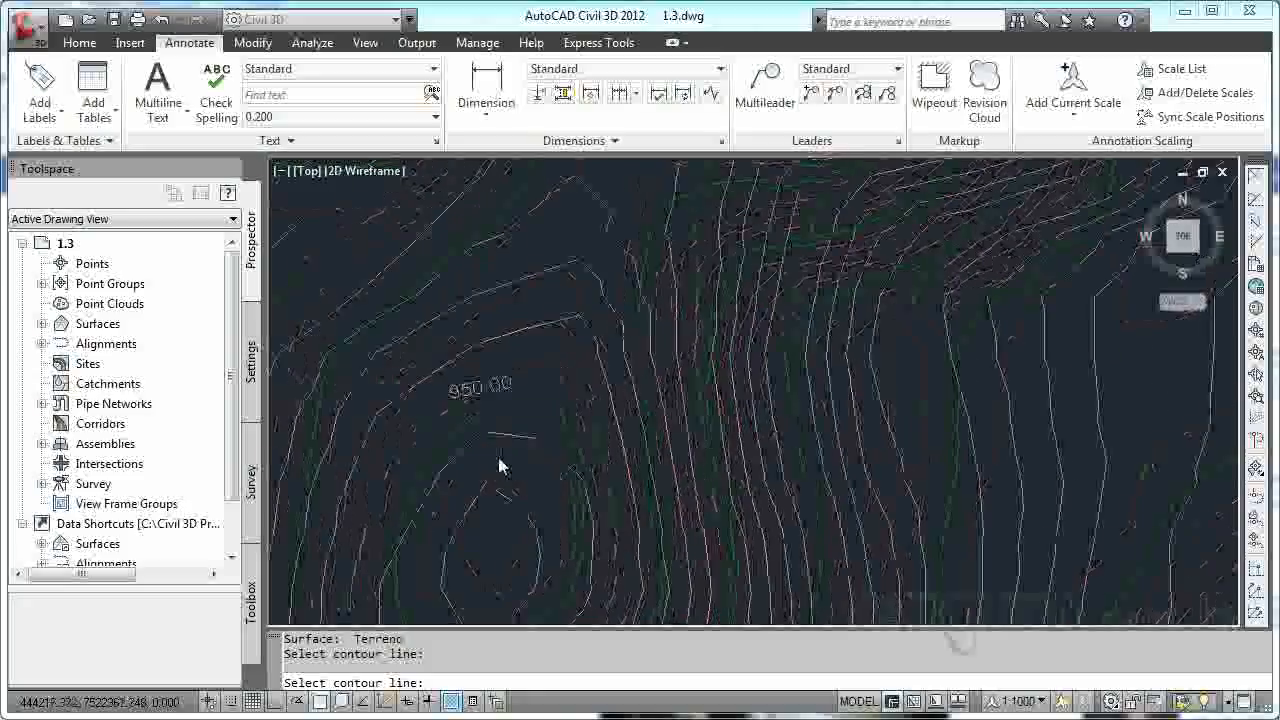
Add single labels to the major contour east of the southwest hill and to a major and a minor contour on the southern hill
{"action": "scroll", "coordinate": [480, 367], "scroll_direction": "down", "scroll_amount": 8}
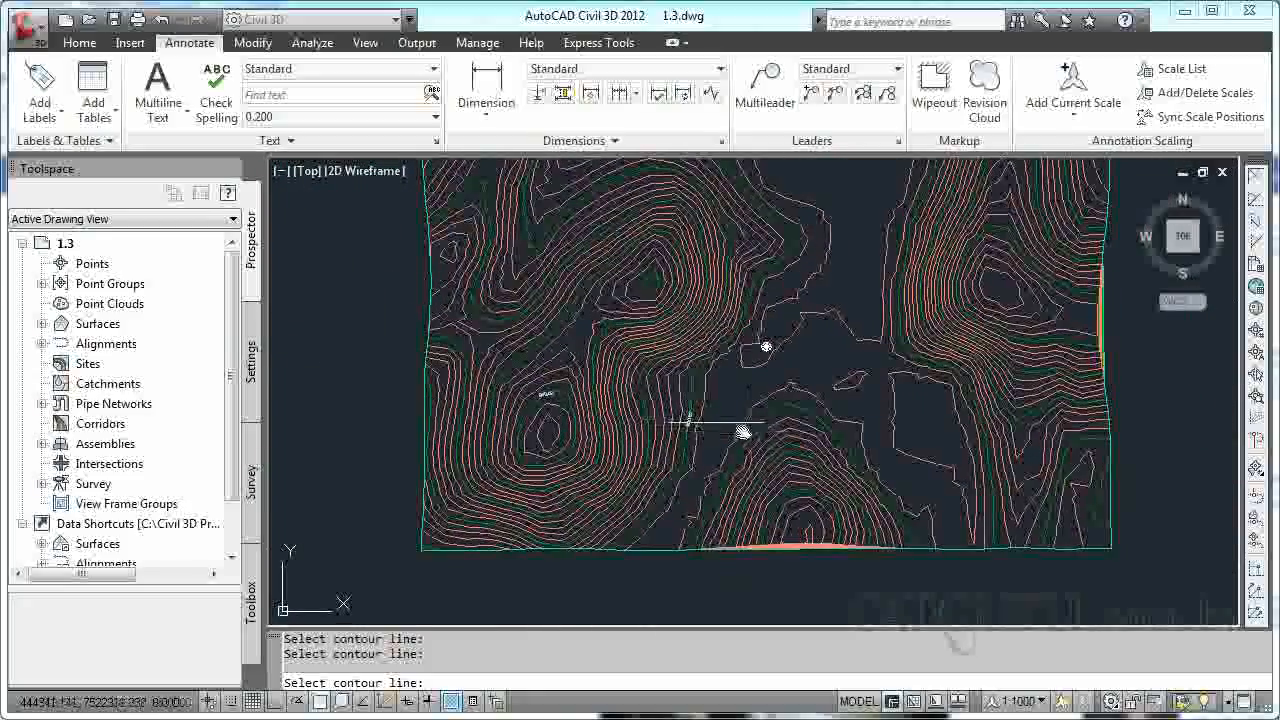
{"action": "scroll", "coordinate": [720, 420], "scroll_direction": "up", "scroll_amount": 5}
{"action": "scroll", "coordinate": [800, 430], "scroll_direction": "down", "scroll_amount": 3}
{"action": "middle_click_drag", "start_coordinate": [856, 438], "coordinate": [700, 437]}
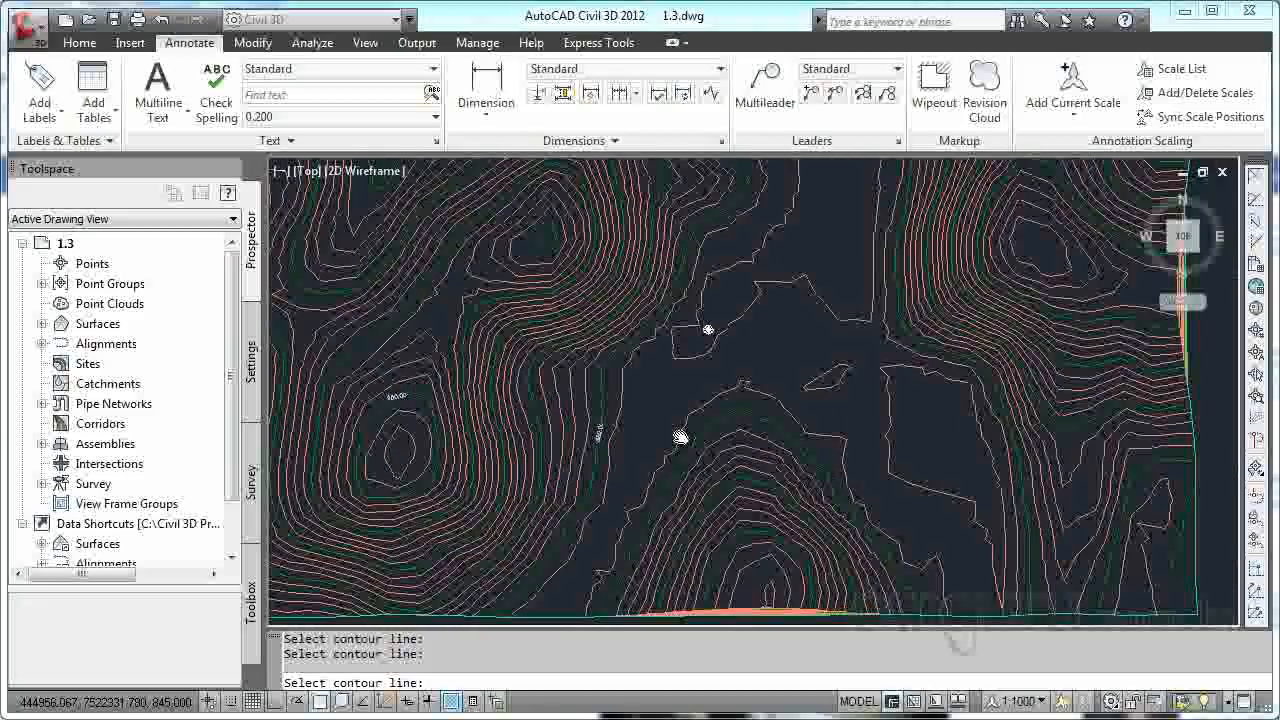
{"action": "scroll", "coordinate": [695, 430], "scroll_direction": "up", "scroll_amount": 5}
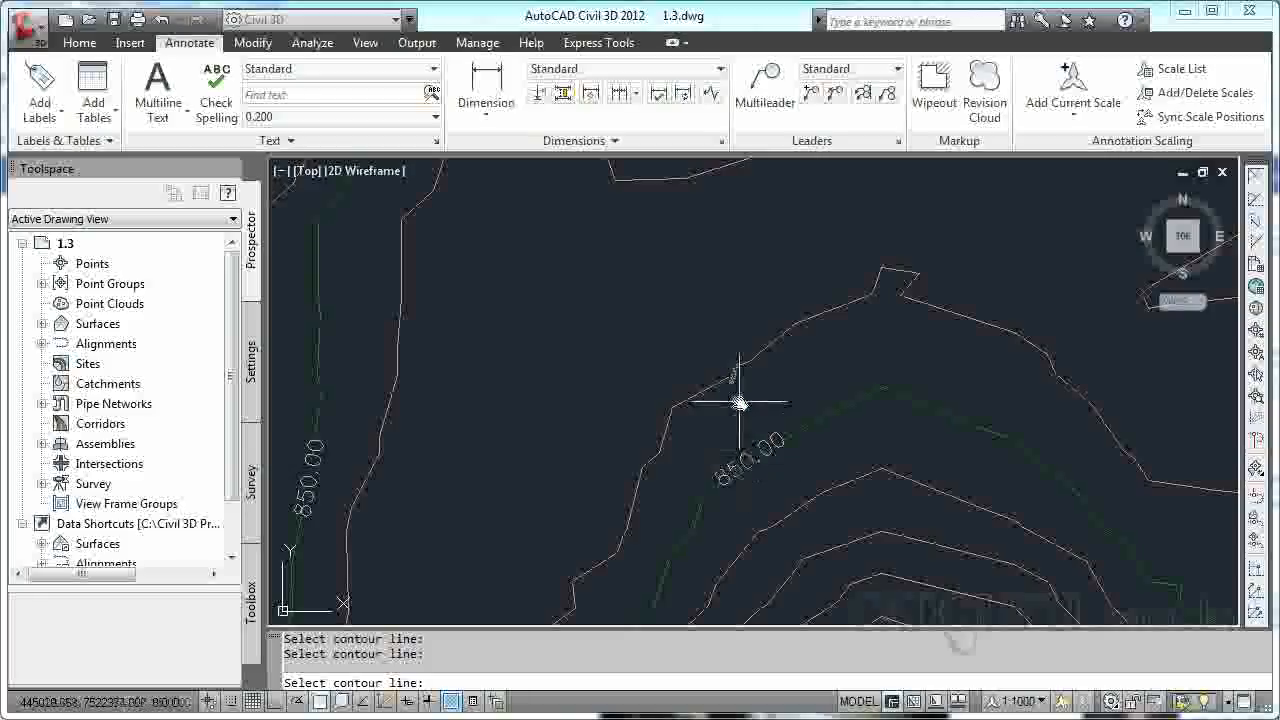
{"action": "scroll", "coordinate": [739, 403], "scroll_direction": "up", "scroll_amount": 3}
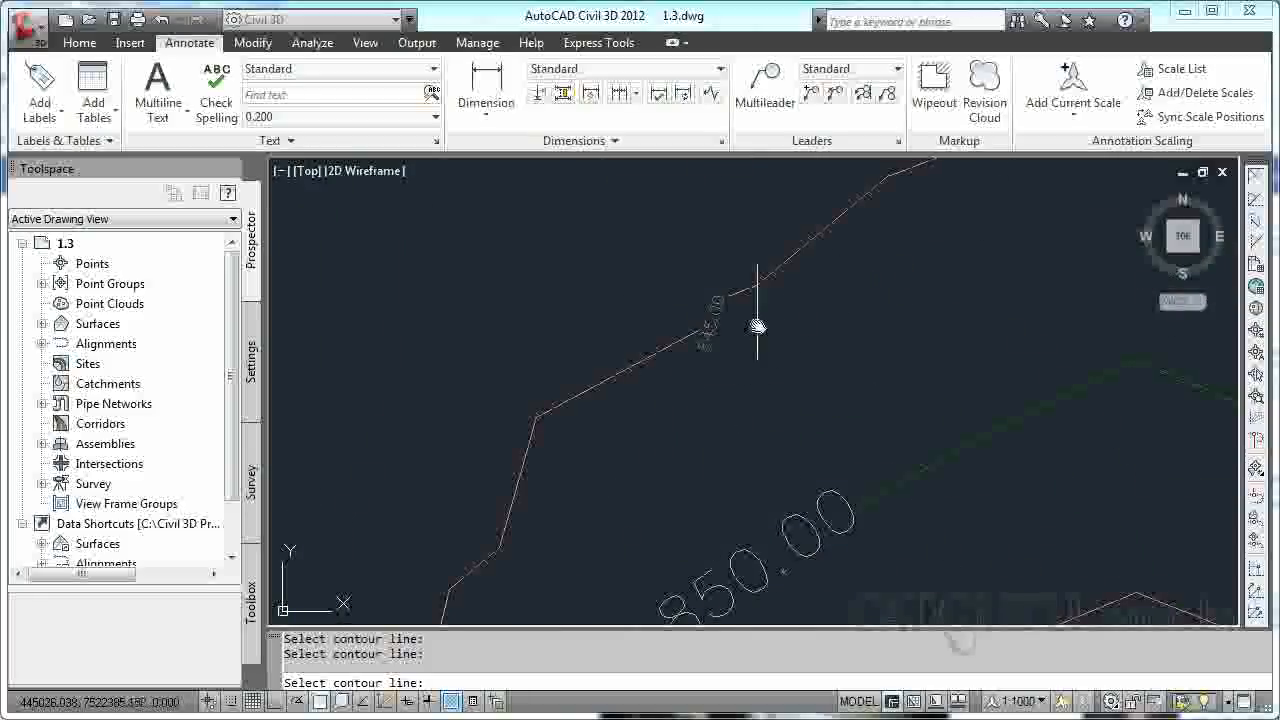
{"action": "middle_click_drag", "start_coordinate": [724, 438], "coordinate": [651, 294]}
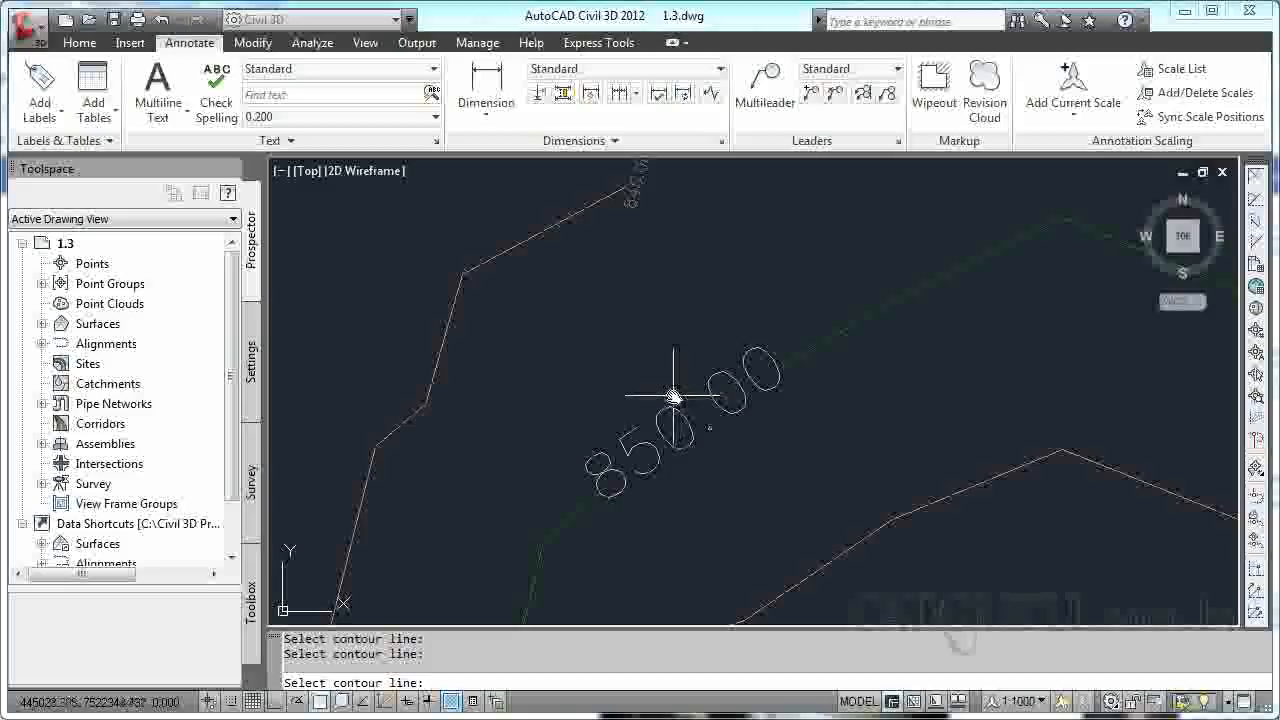
{"action": "key", "text": "Escape"}
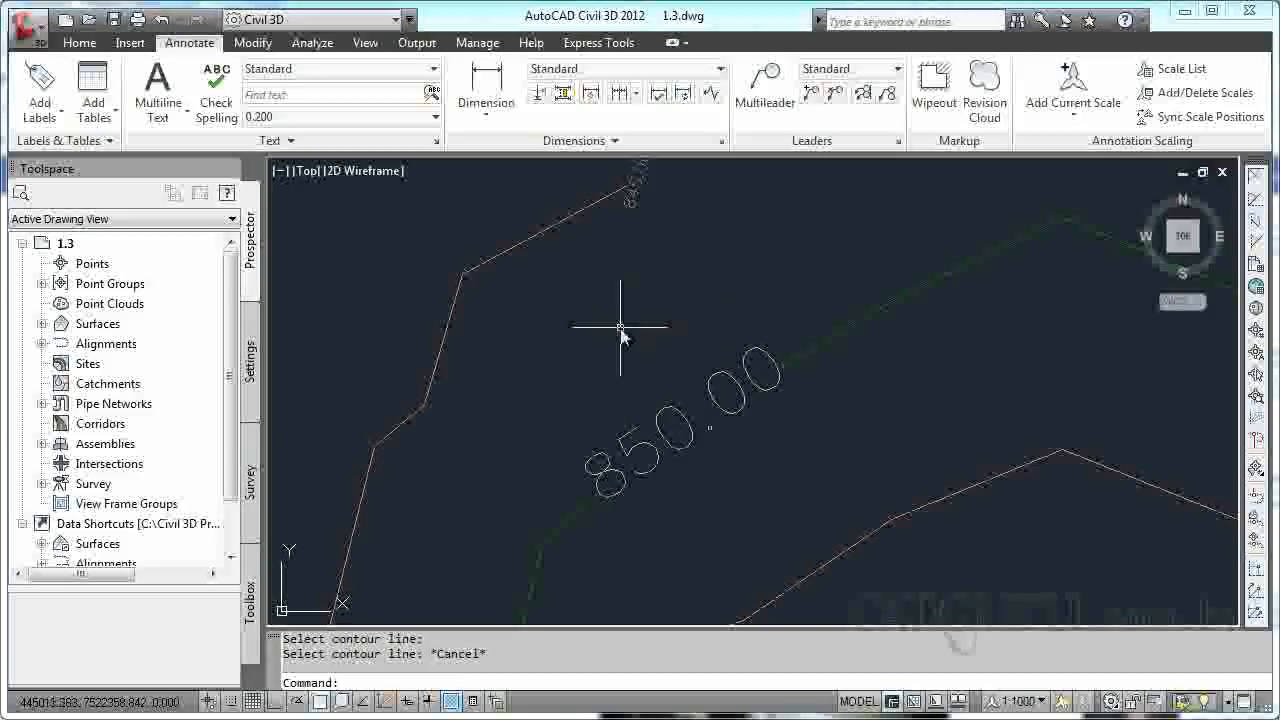
Open the surface contour label style Existing Major Labels for editing
{"action": "left_click", "coordinate": [252, 335]}
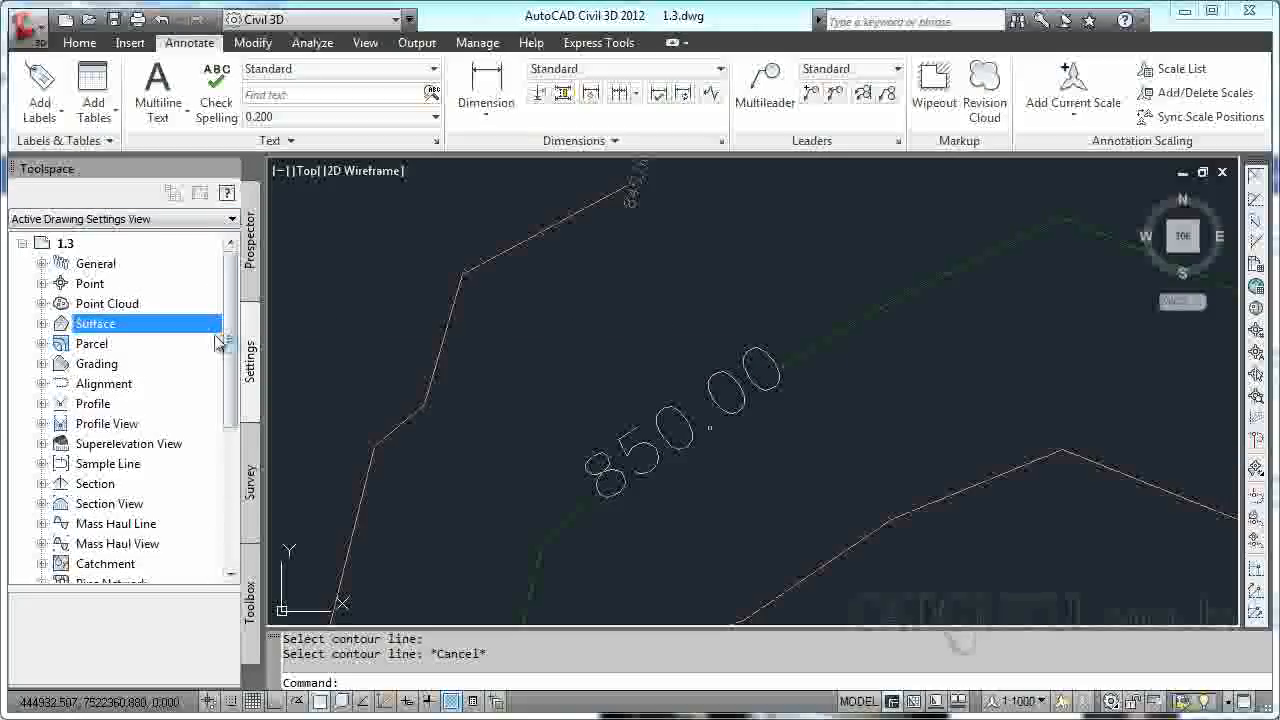
{"action": "scroll", "coordinate": [515, 348], "scroll_direction": "down", "scroll_amount": 8}
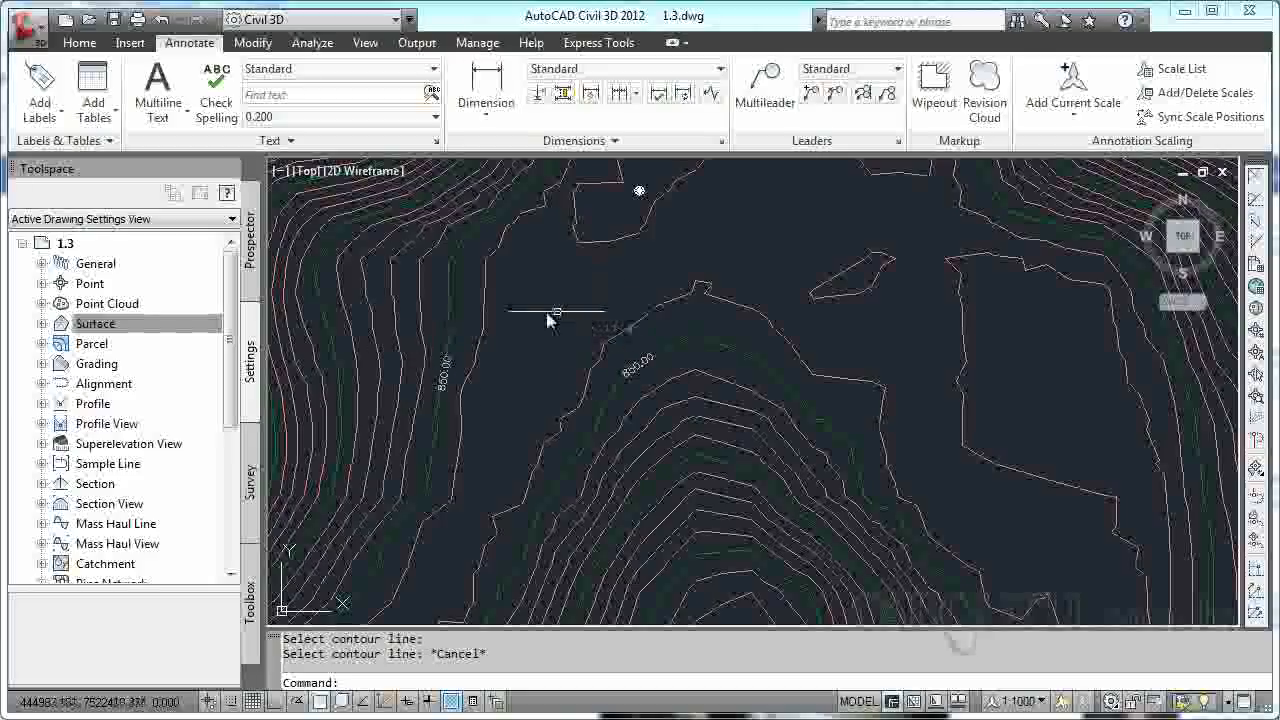
{"action": "left_click", "coordinate": [127, 321]}
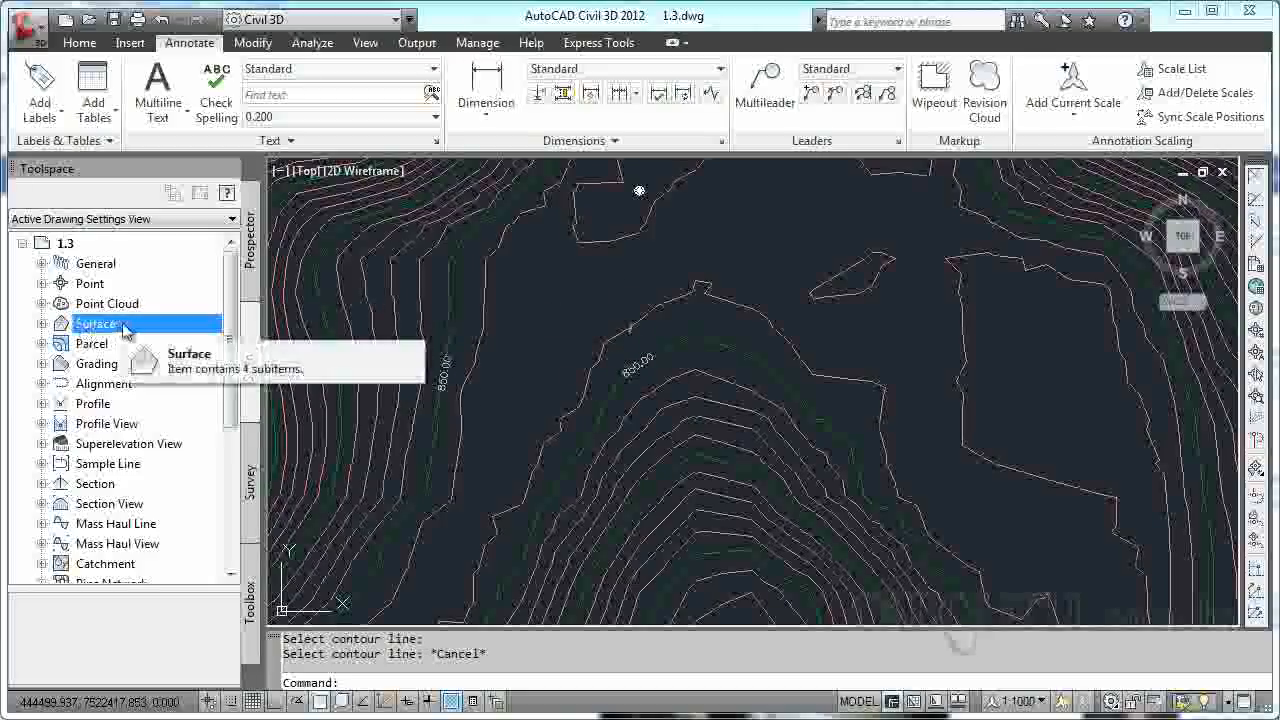
{"action": "left_click", "coordinate": [42, 324]}
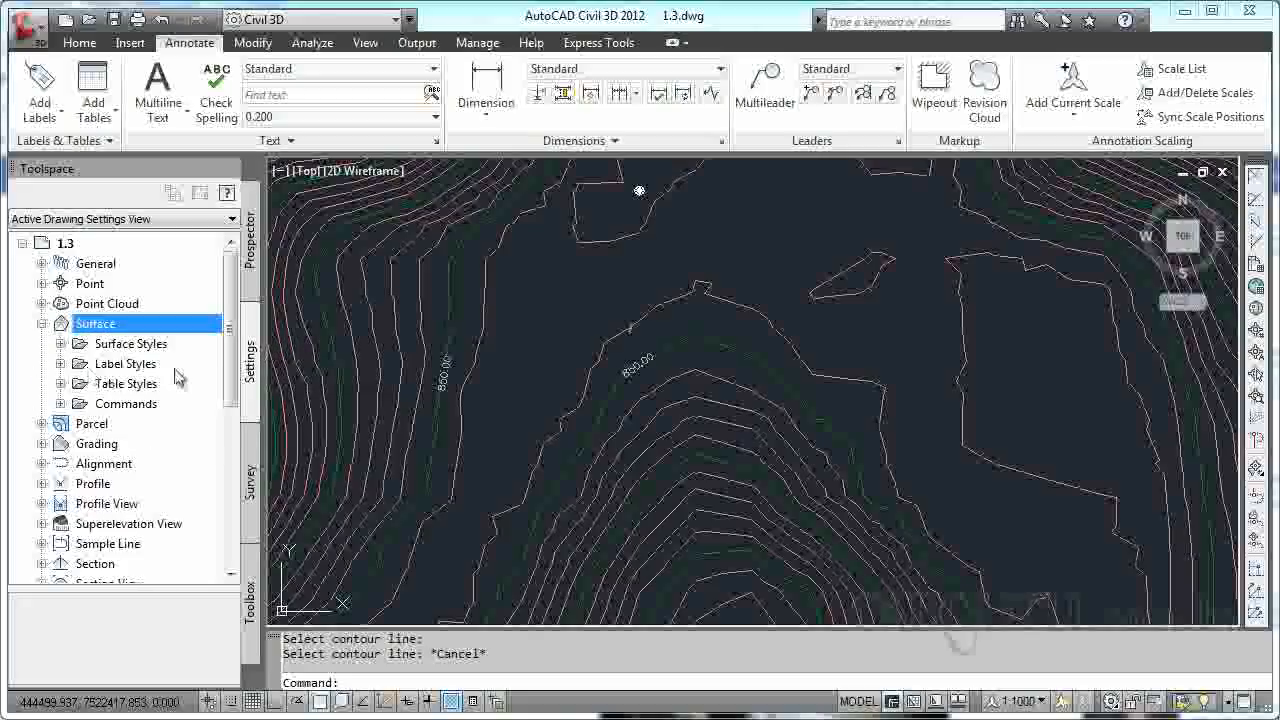
{"action": "left_click", "coordinate": [61, 364]}
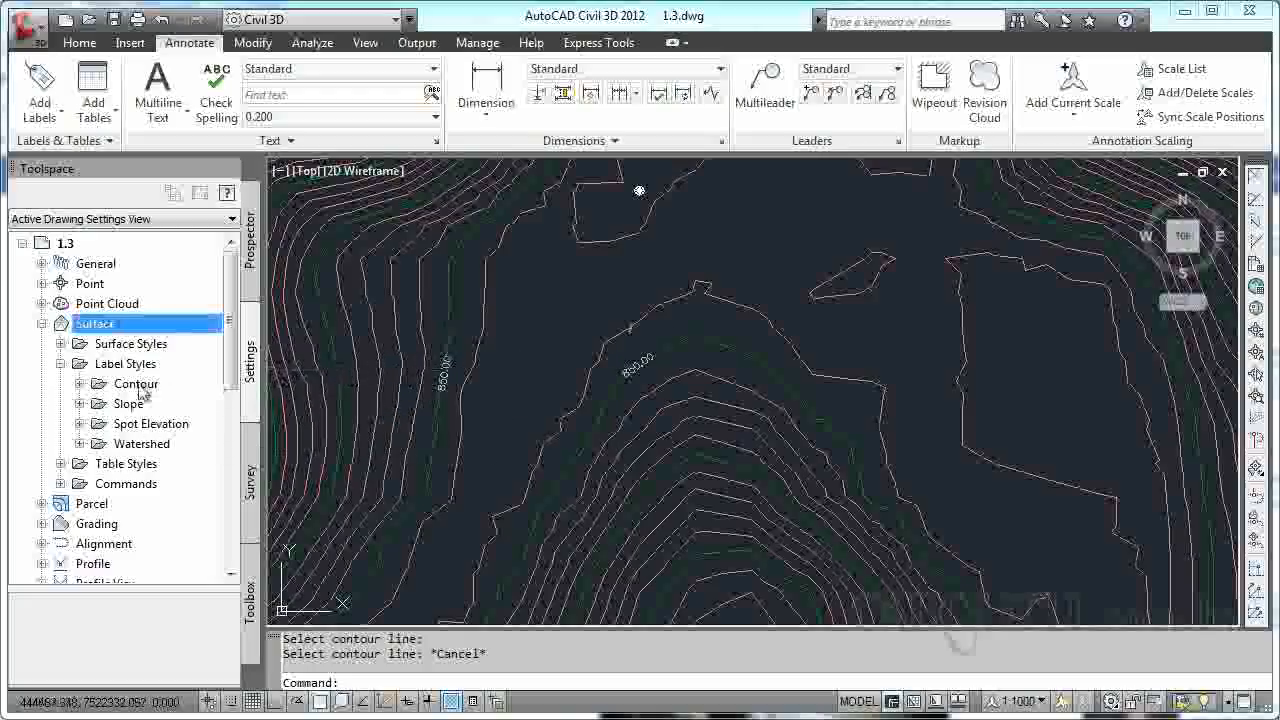
{"action": "left_click", "coordinate": [81, 385]}
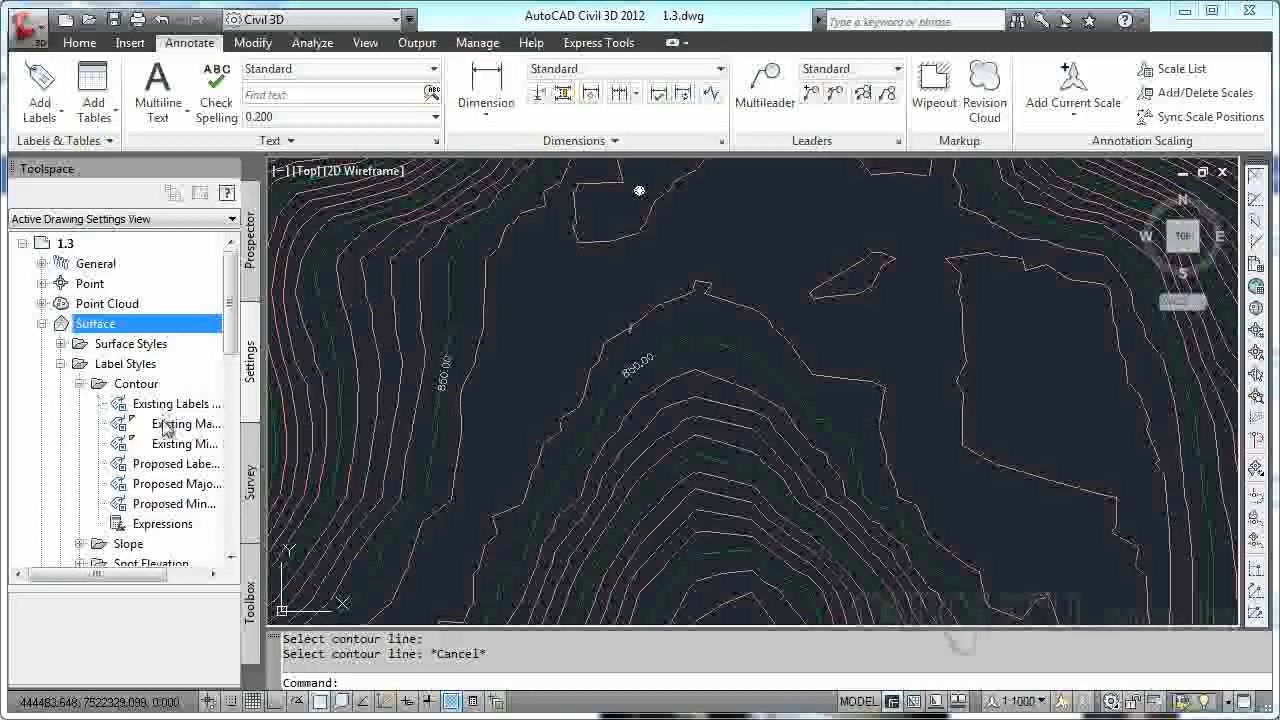
{"action": "left_click_drag", "start_coordinate": [127, 576], "coordinate": [177, 575]}
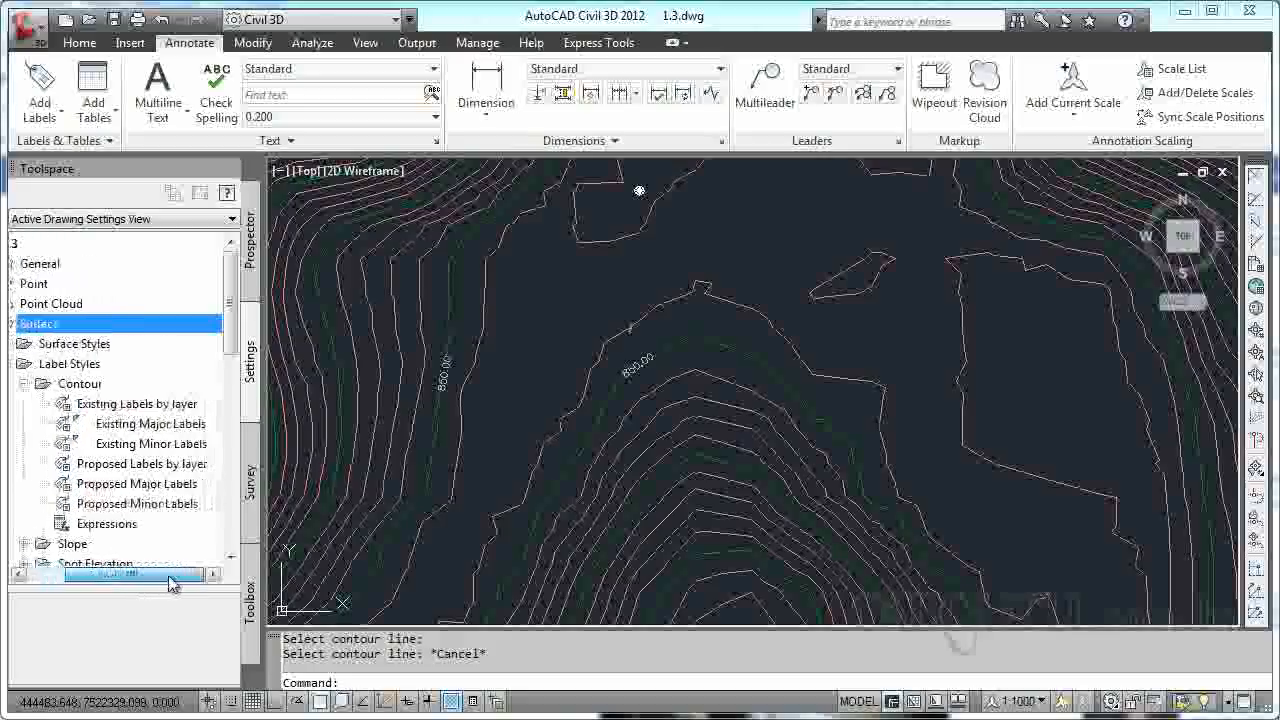
{"action": "double_click", "coordinate": [177, 430]}
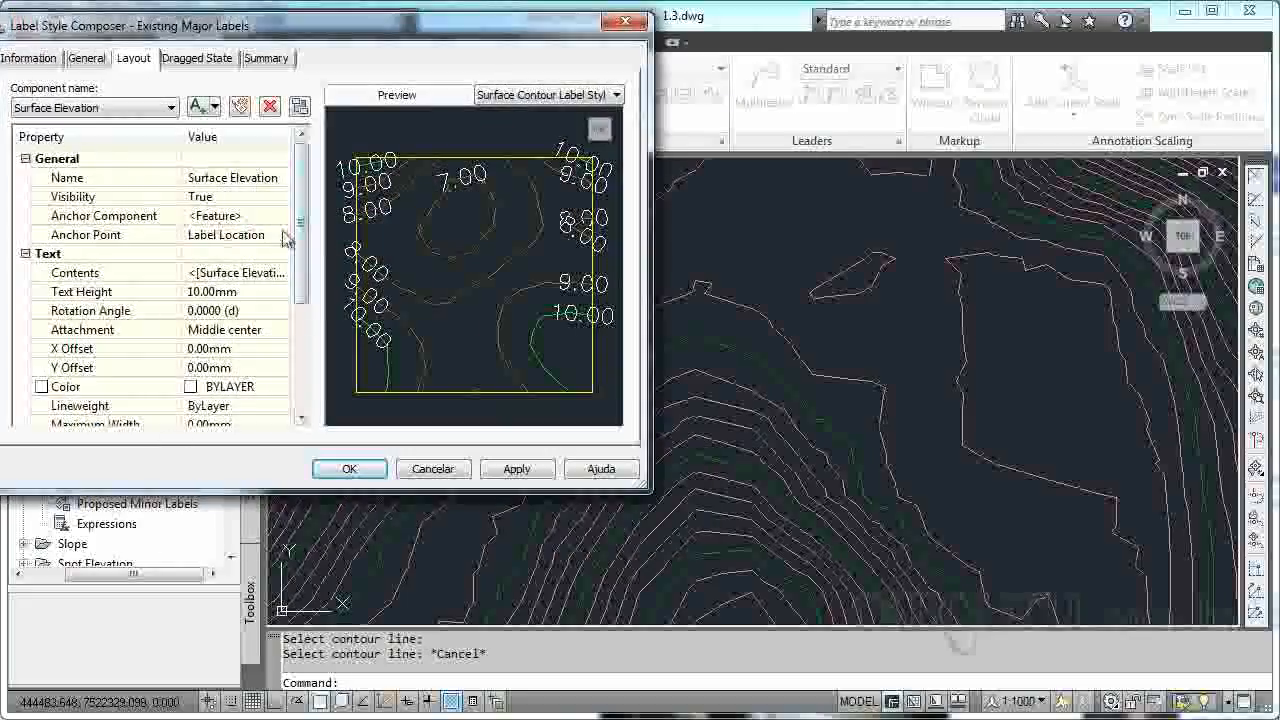
Review the style's information and general properties, trying Label Visibility at False and restoring it to True
{"action": "left_click", "coordinate": [44, 60]}
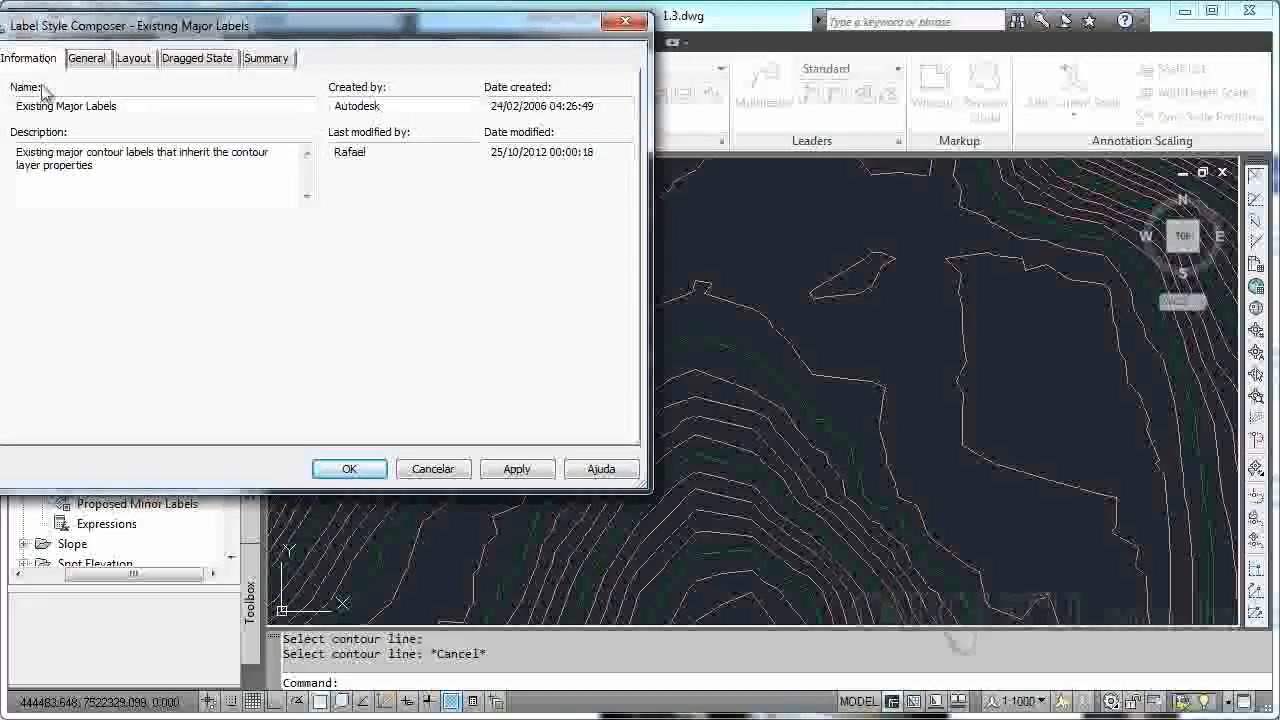
{"action": "left_click", "coordinate": [87, 60]}
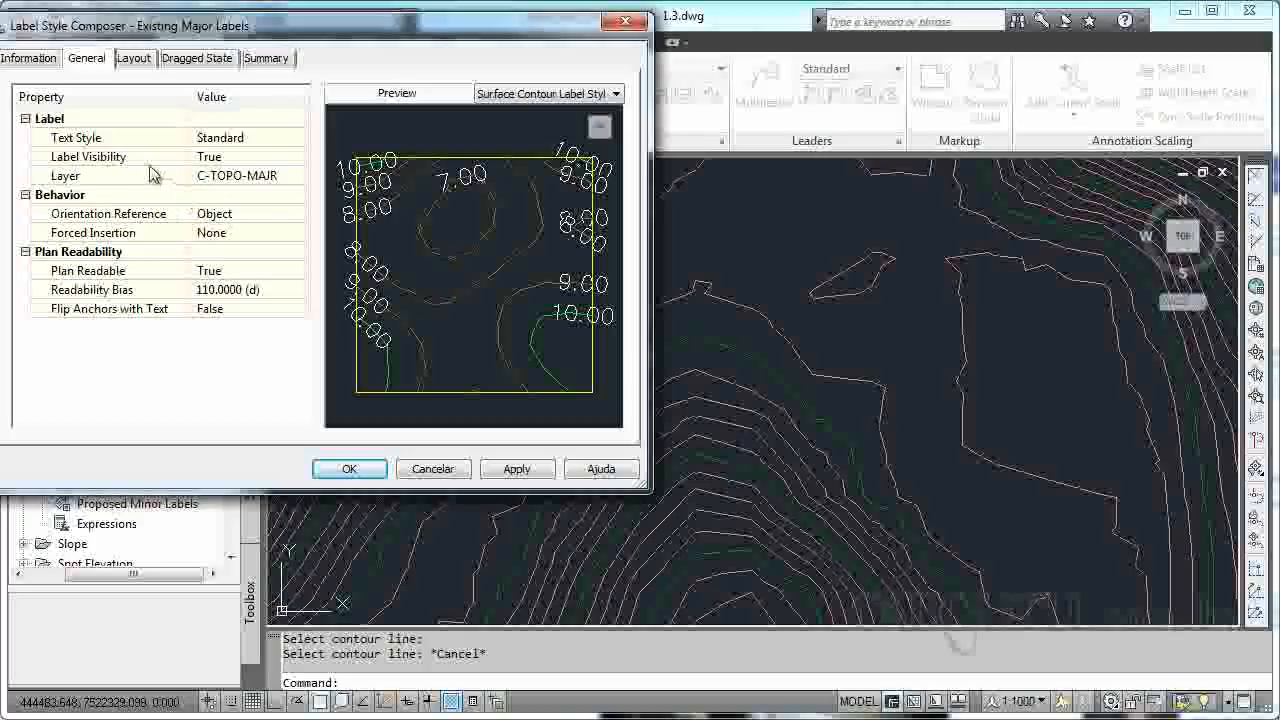
{"action": "left_click", "coordinate": [228, 160]}
{"action": "left_click", "coordinate": [228, 168]}
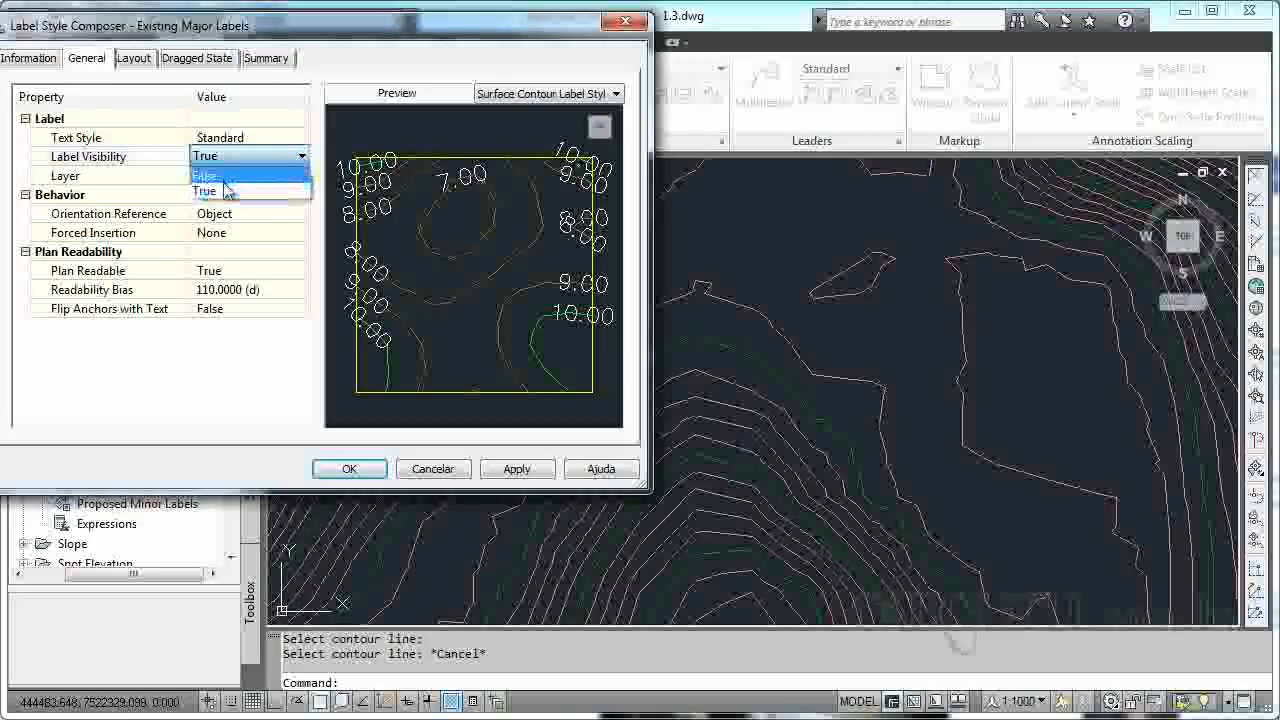
{"action": "left_click", "coordinate": [226, 176]}
{"action": "left_click", "coordinate": [228, 160]}
{"action": "left_click", "coordinate": [234, 163]}
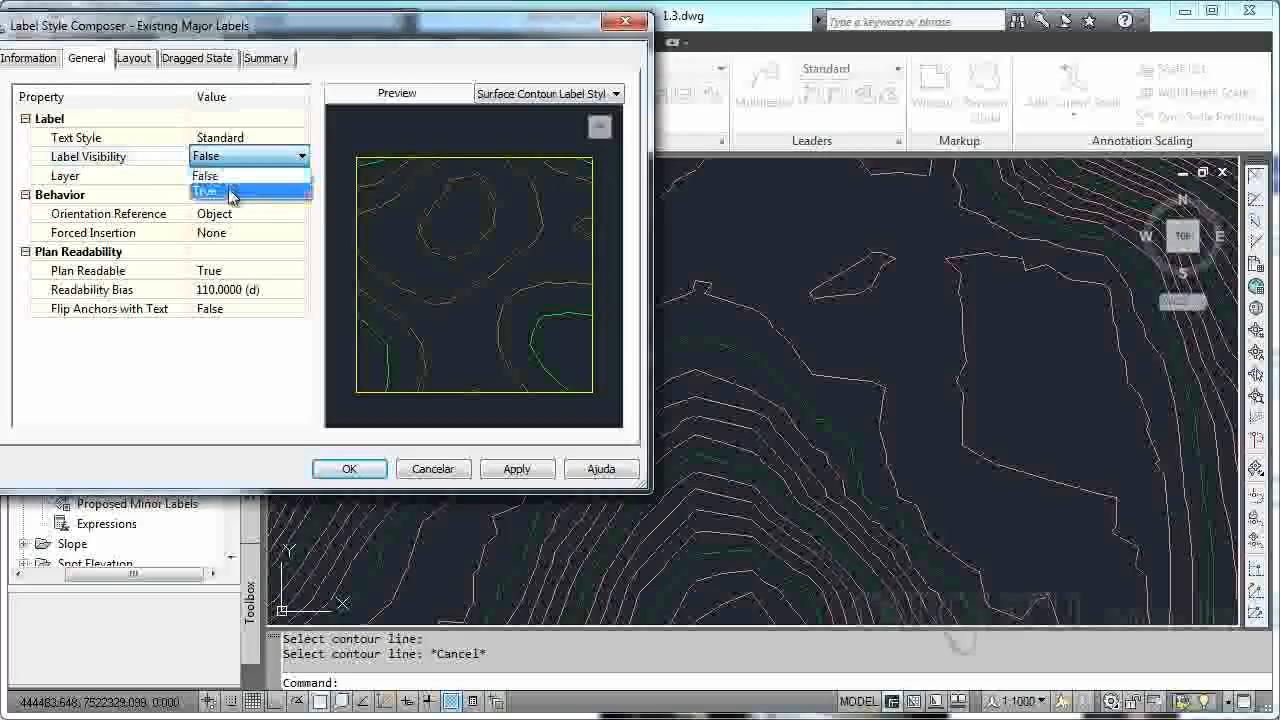
{"action": "left_click", "coordinate": [230, 186]}
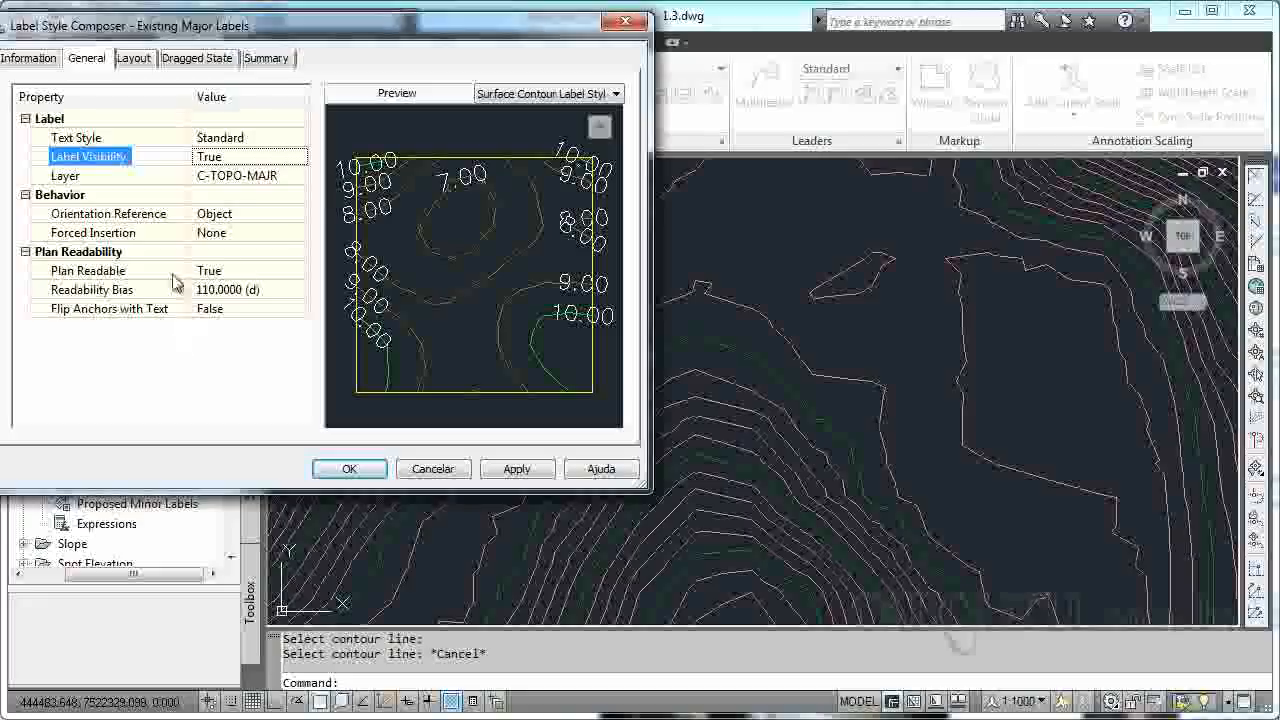
Set the Surface Elevation component's text height to 20 mm in the Existing Major Labels style
{"action": "left_click", "coordinate": [136, 58]}
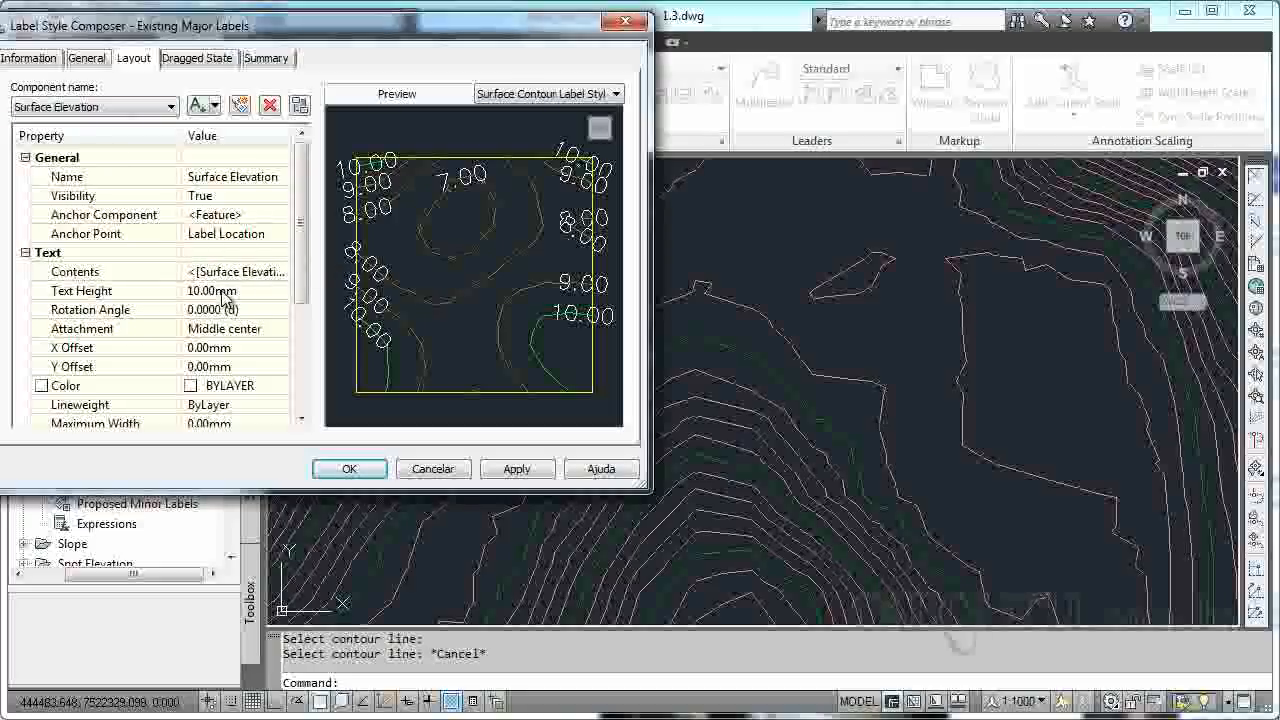
{"action": "mouse_move", "coordinate": [424, 50]}
{"action": "left_mouse_down"}
{"action": "mouse_move", "coordinate": [334, 87]}
{"action": "mouse_move", "coordinate": [424, 64]}
{"action": "left_mouse_up"}
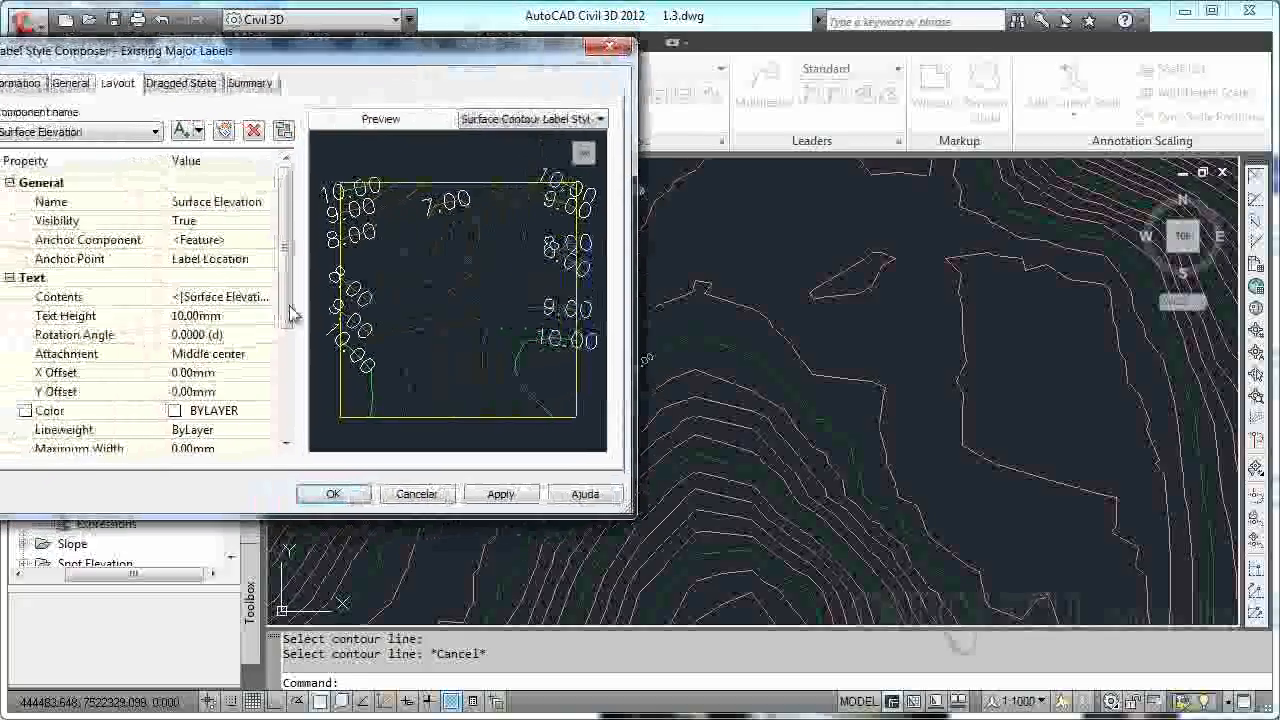
{"action": "left_click", "coordinate": [187, 315]}
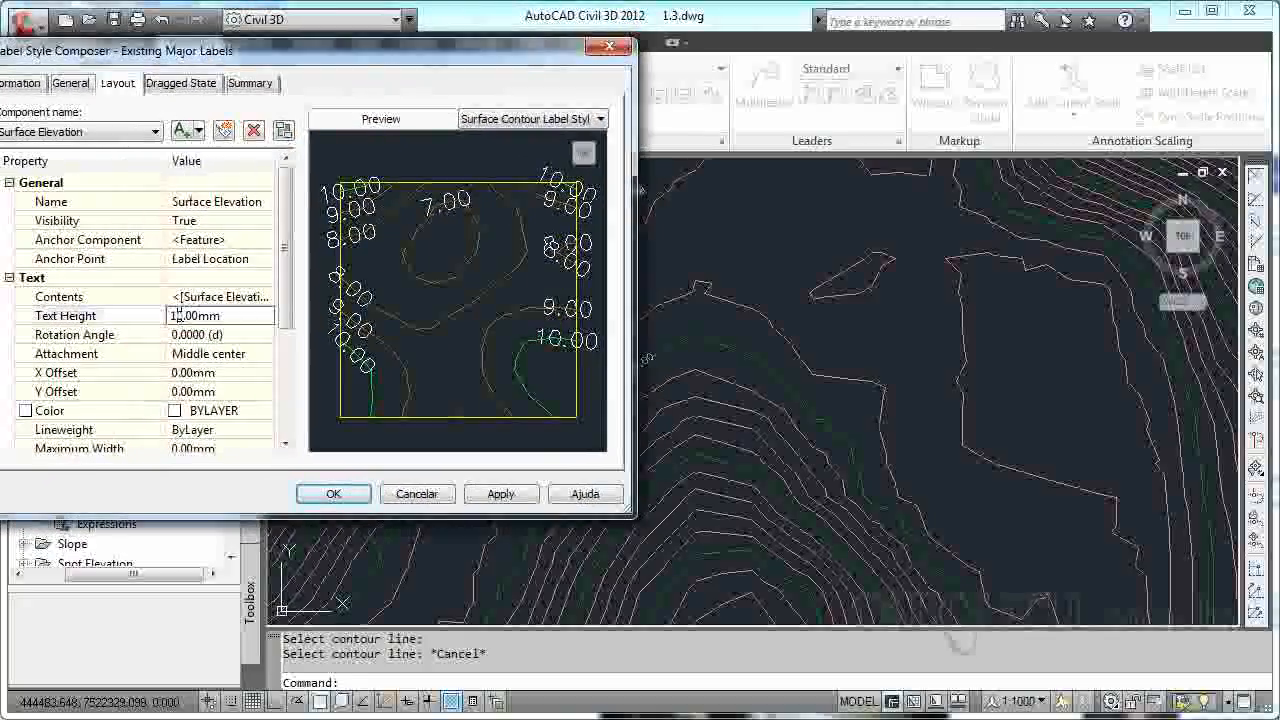
{"action": "type", "text": "2"}
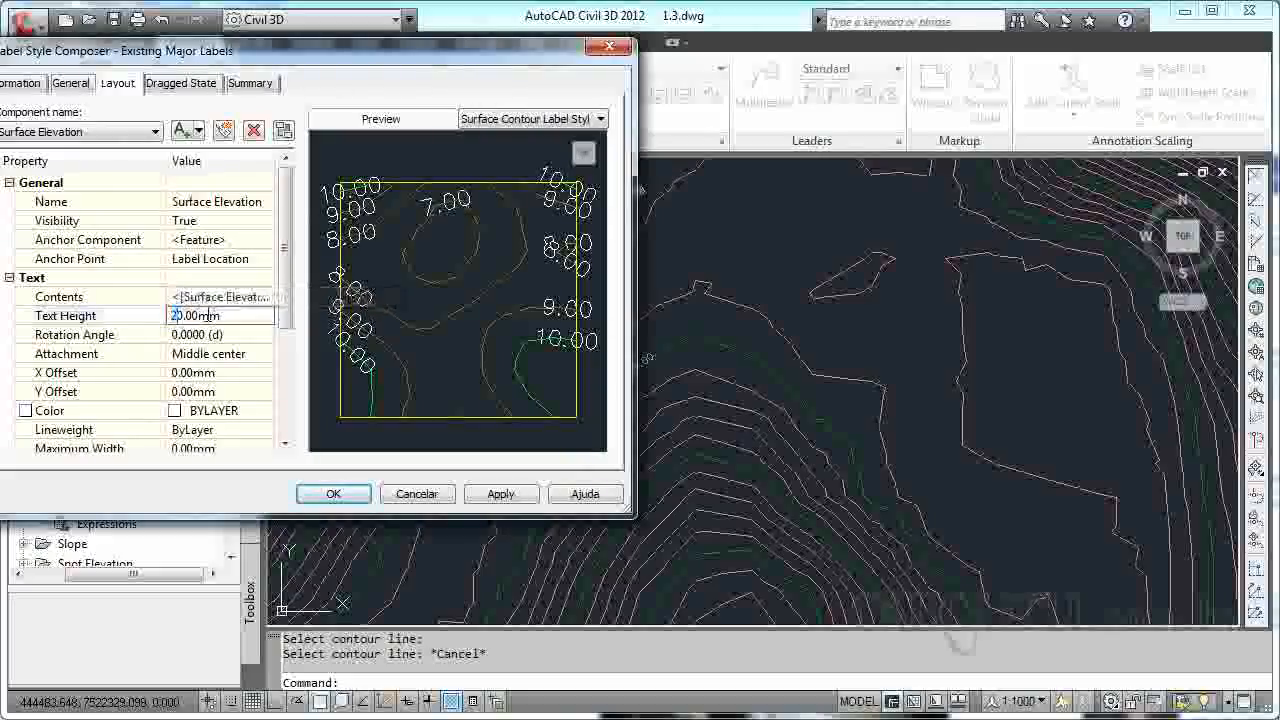
{"action": "left_click_drag", "start_coordinate": [286, 286], "coordinate": [286, 334]}
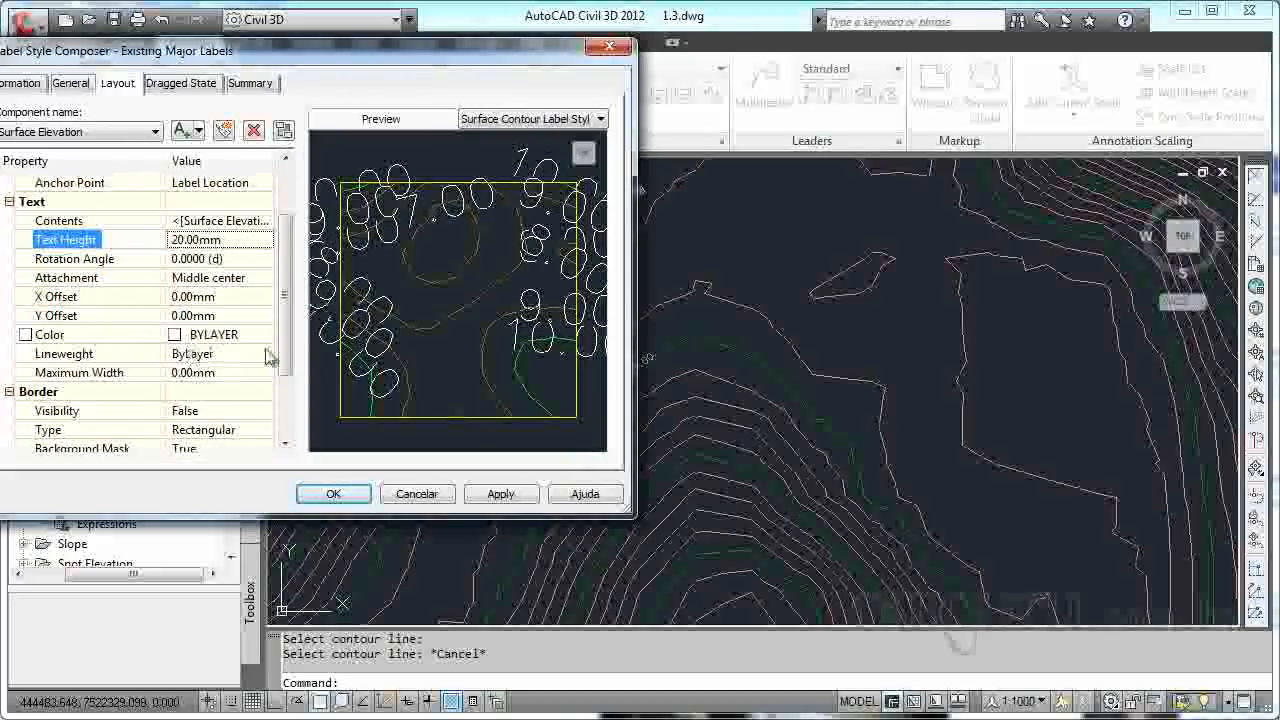
Set the label border's visibility to True and apply the style change to the drawing
{"action": "left_click_drag", "start_coordinate": [287, 336], "coordinate": [287, 381]}
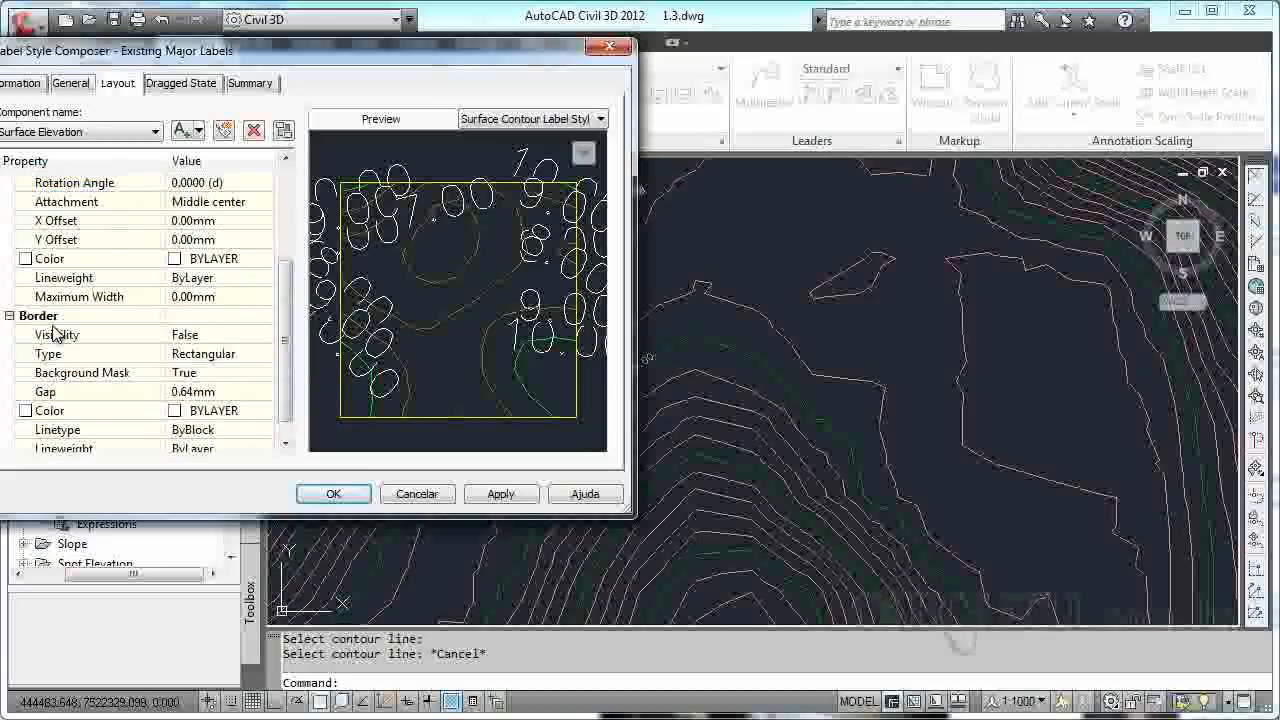
{"action": "left_click", "coordinate": [200, 334]}
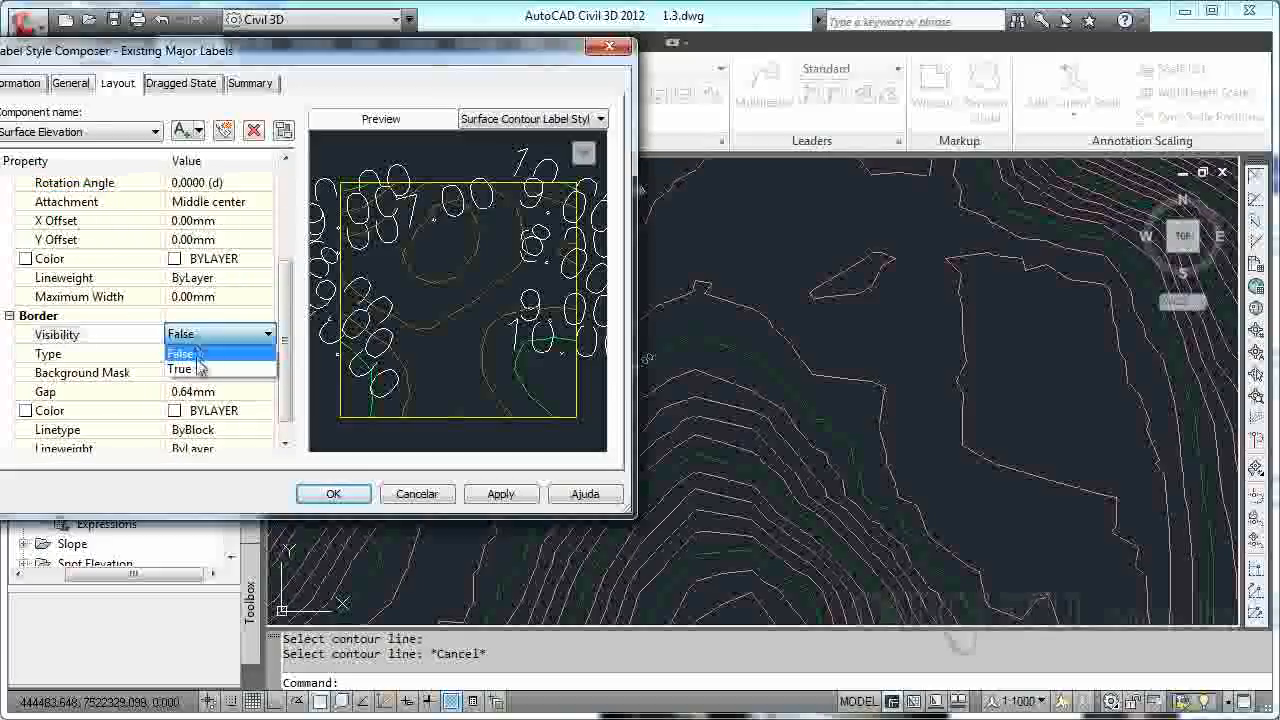
{"action": "left_click", "coordinate": [182, 370]}
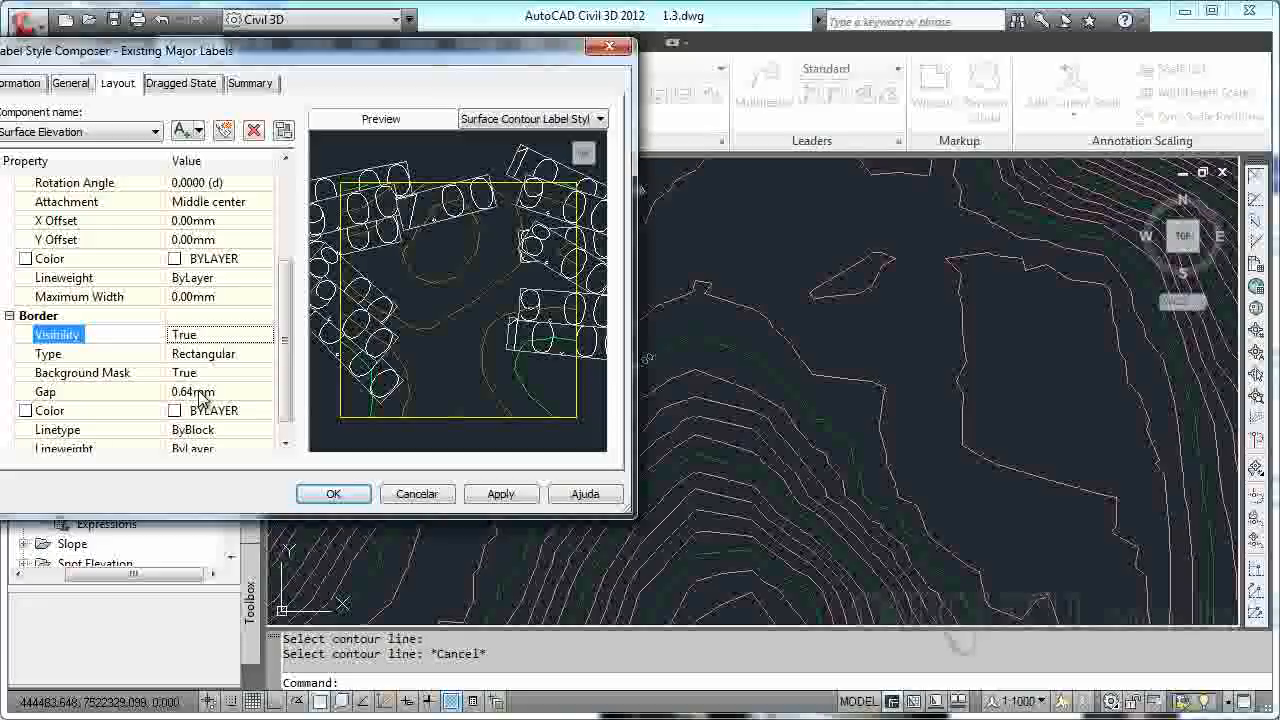
{"action": "left_click_drag", "start_coordinate": [365, 62], "coordinate": [235, 101]}
{"action": "left_click", "coordinate": [369, 532]}
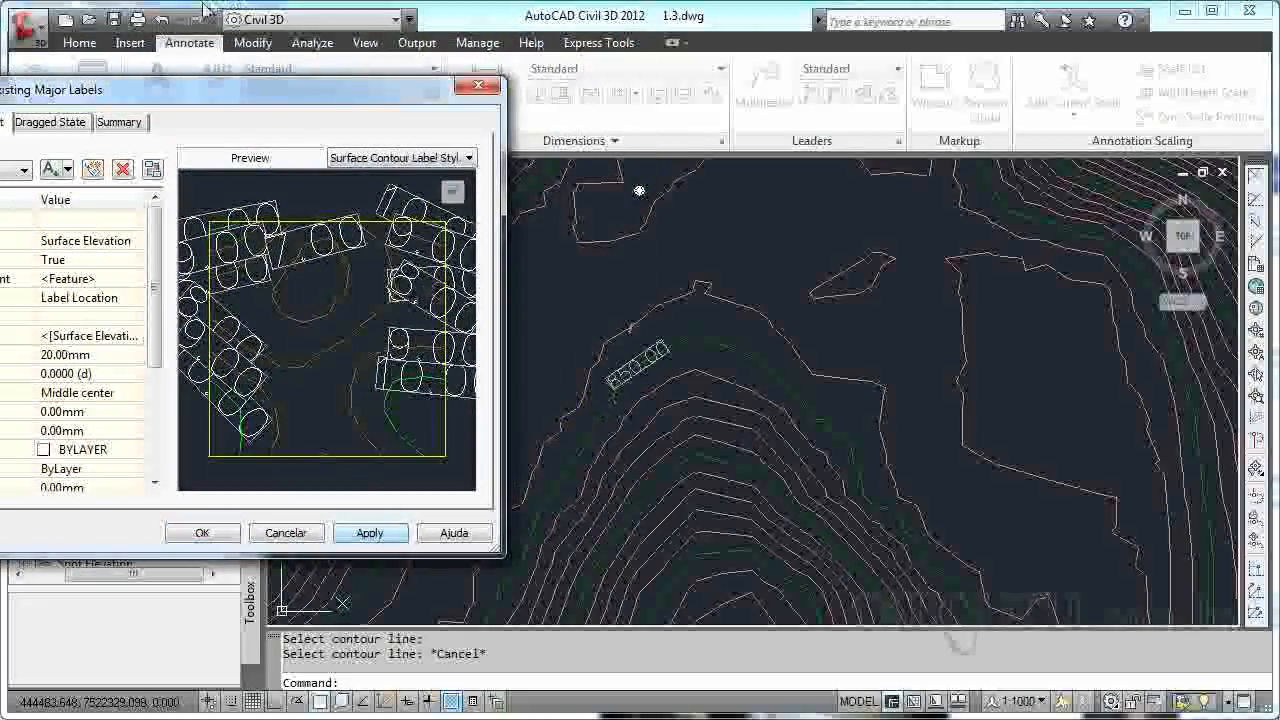
Set the label border's visibility back to False, accept the style and check the labels in the drawing
{"action": "left_click_drag", "start_coordinate": [136, 90], "coordinate": [308, 72]}
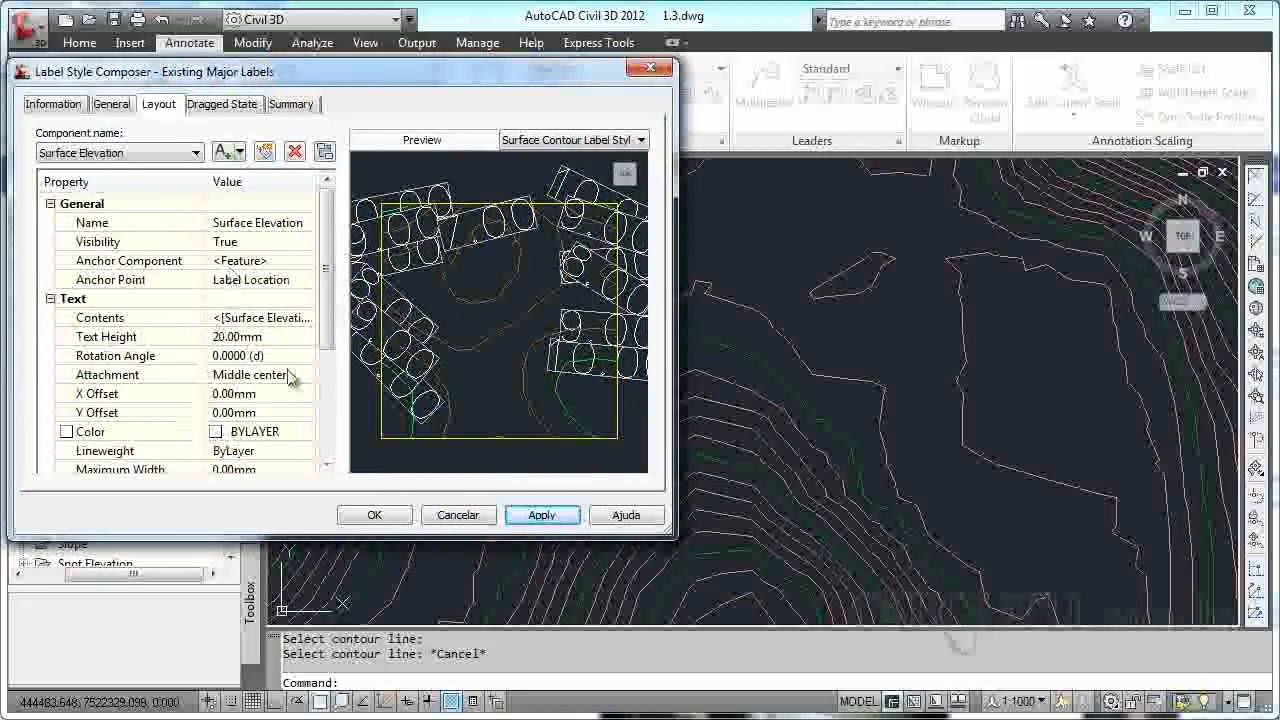
{"action": "scroll", "coordinate": [262, 400], "scroll_direction": "down", "scroll_amount": 3}
{"action": "left_click", "coordinate": [250, 374]}
{"action": "left_click", "coordinate": [309, 374]}
{"action": "left_click", "coordinate": [245, 390]}
{"action": "left_click_drag", "start_coordinate": [323, 385], "coordinate": [333, 272]}
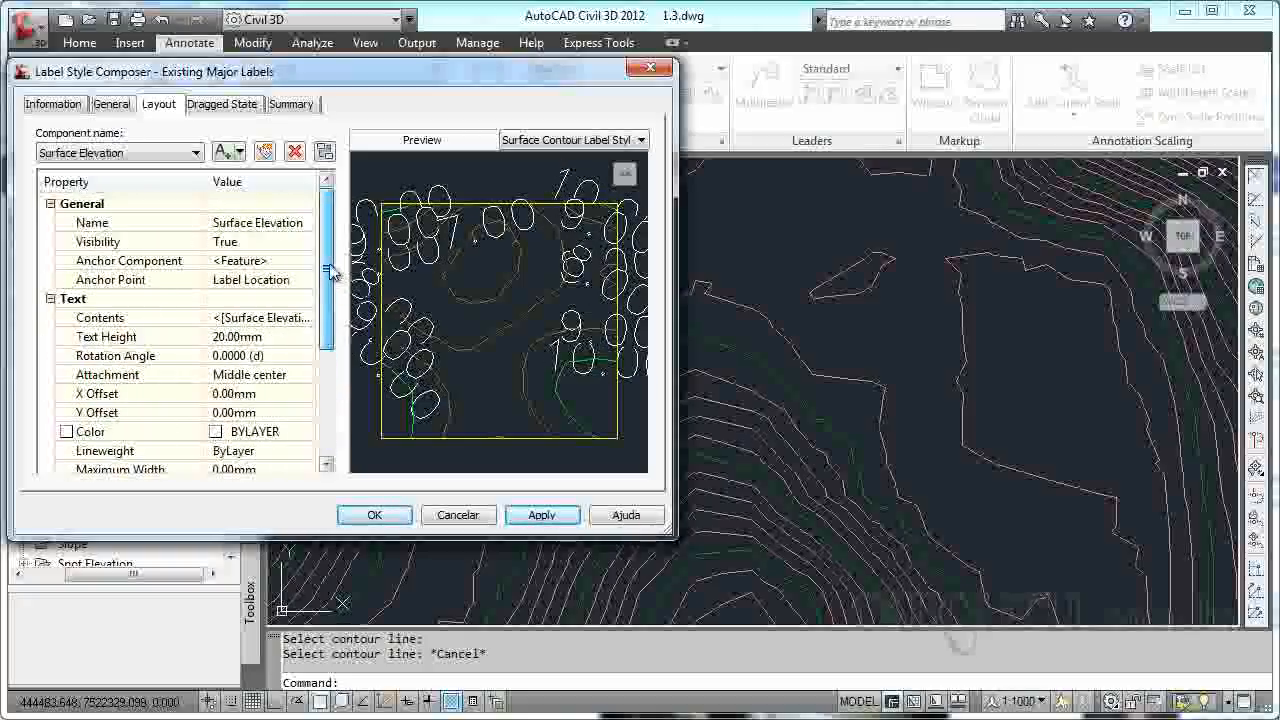
{"action": "left_click", "coordinate": [555, 533]}
{"action": "left_click", "coordinate": [370, 515]}
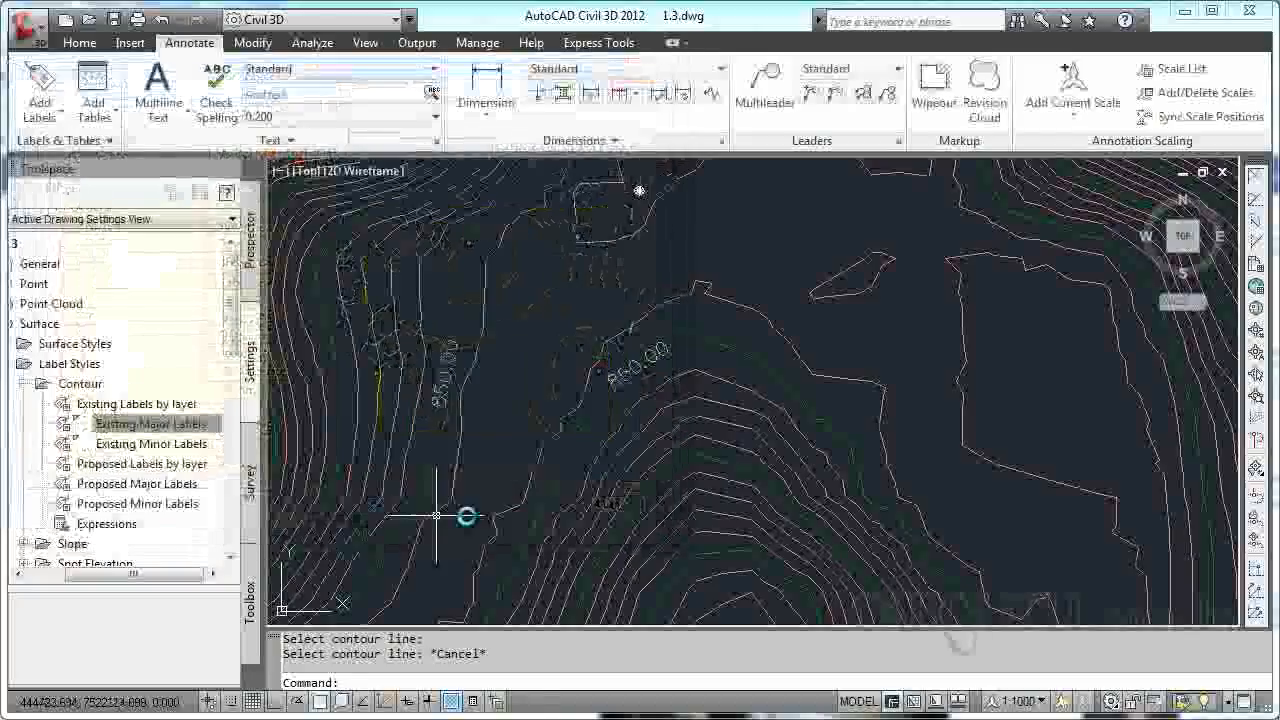
{"action": "scroll", "coordinate": [531, 341], "scroll_direction": "down", "scroll_amount": 5}
{"action": "scroll", "coordinate": [531, 341], "scroll_direction": "up", "scroll_amount": 8}
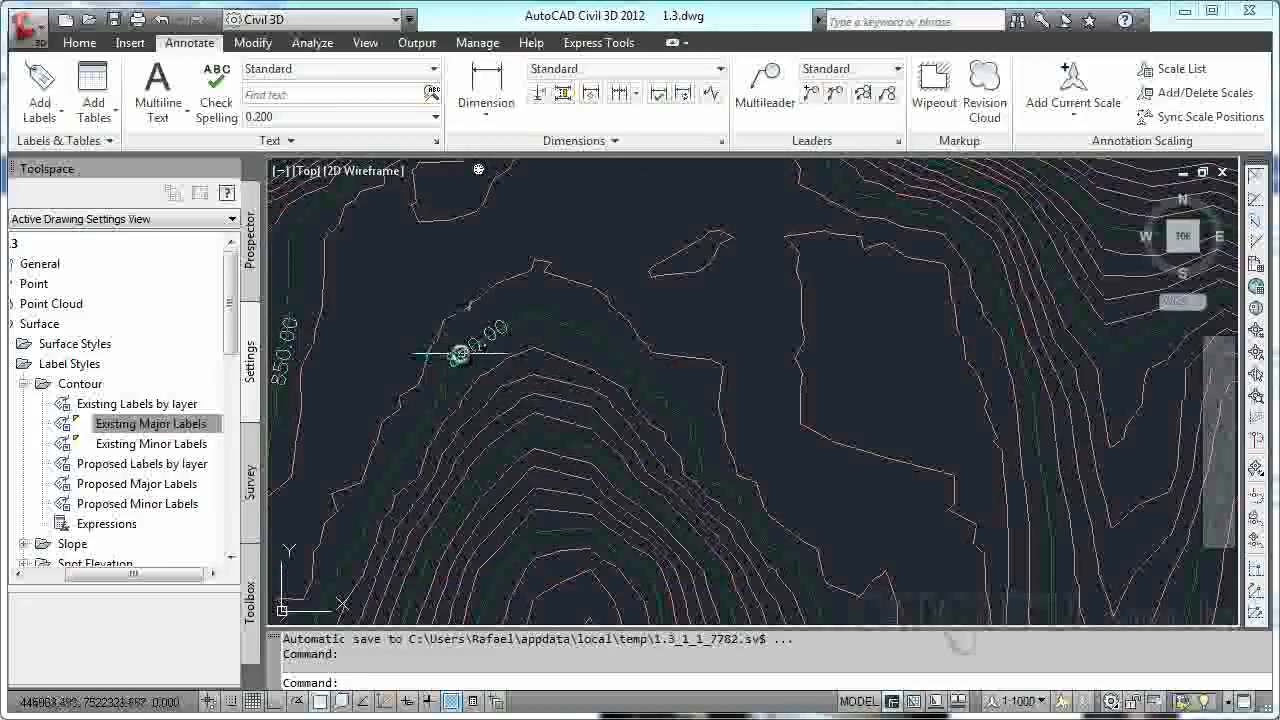
Reopen the Existing Major Labels style, set its text height to 10 mm and accept it
{"action": "left_click", "coordinate": [160, 428]}
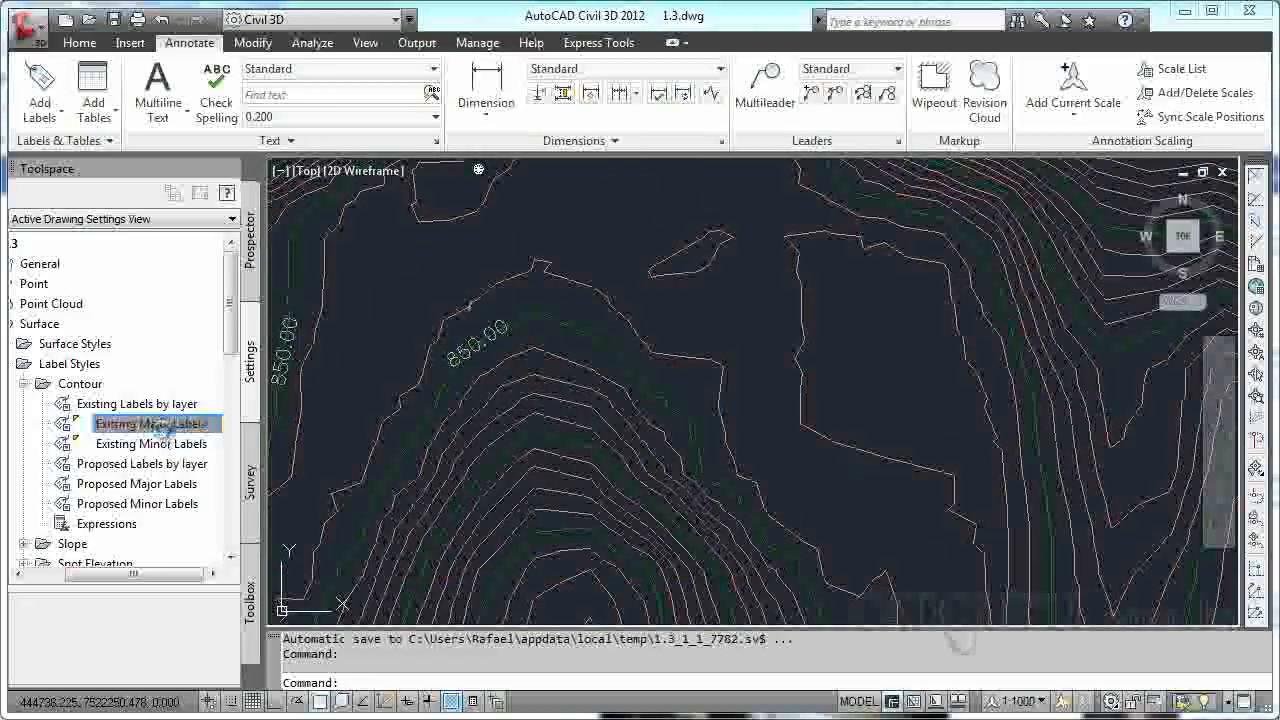
{"action": "double_click", "coordinate": [163, 428]}
{"action": "left_click", "coordinate": [230, 336]}
{"action": "left_click", "coordinate": [230, 336]}
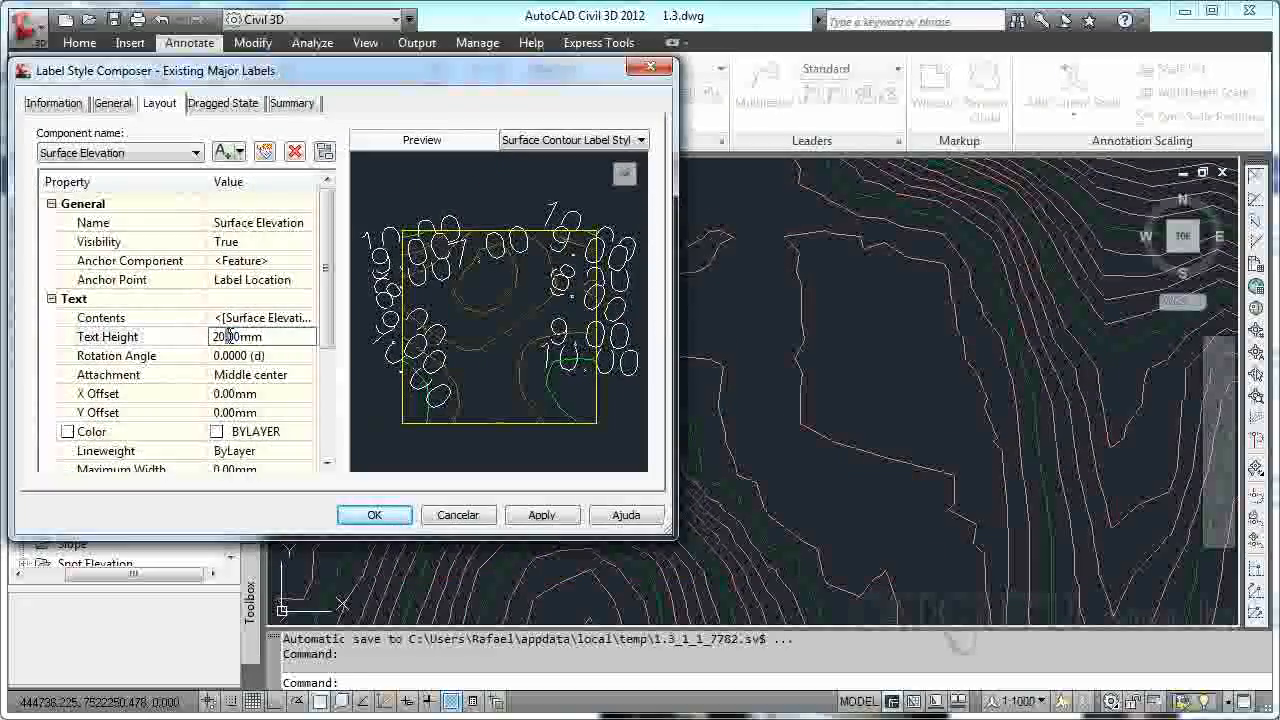
{"action": "type", "text": "10"}
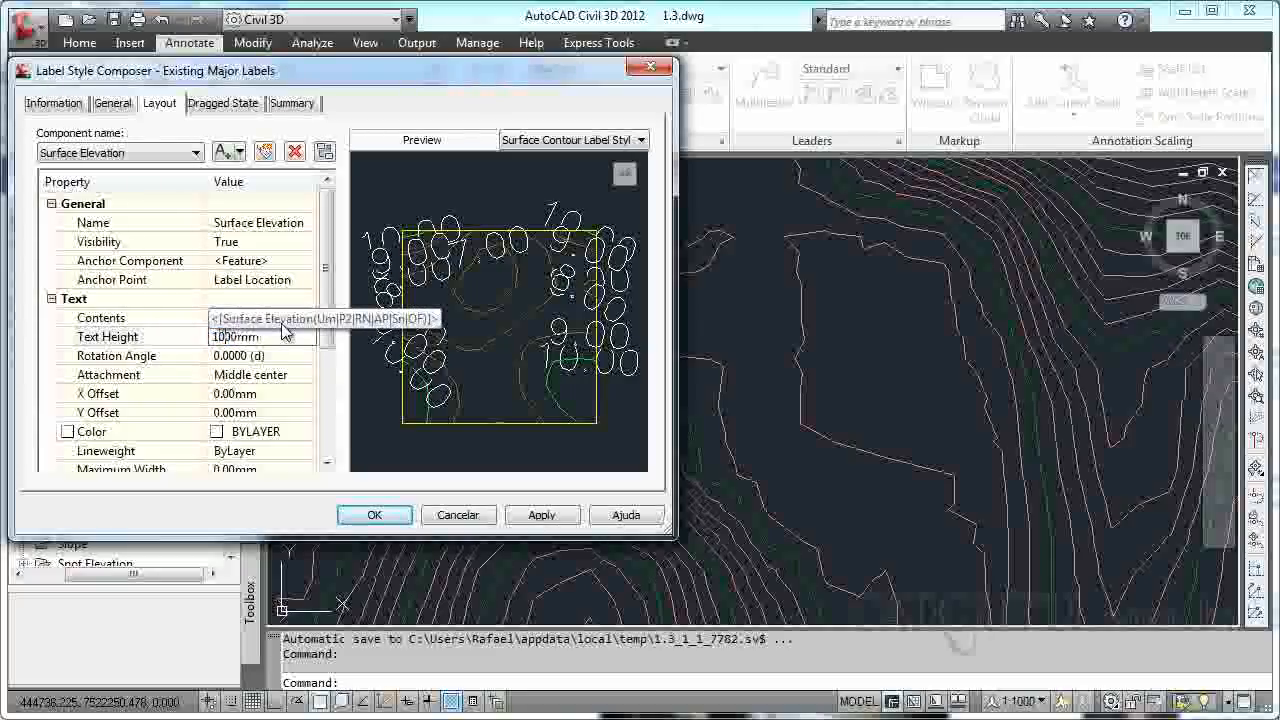
{"action": "left_click", "coordinate": [378, 514]}
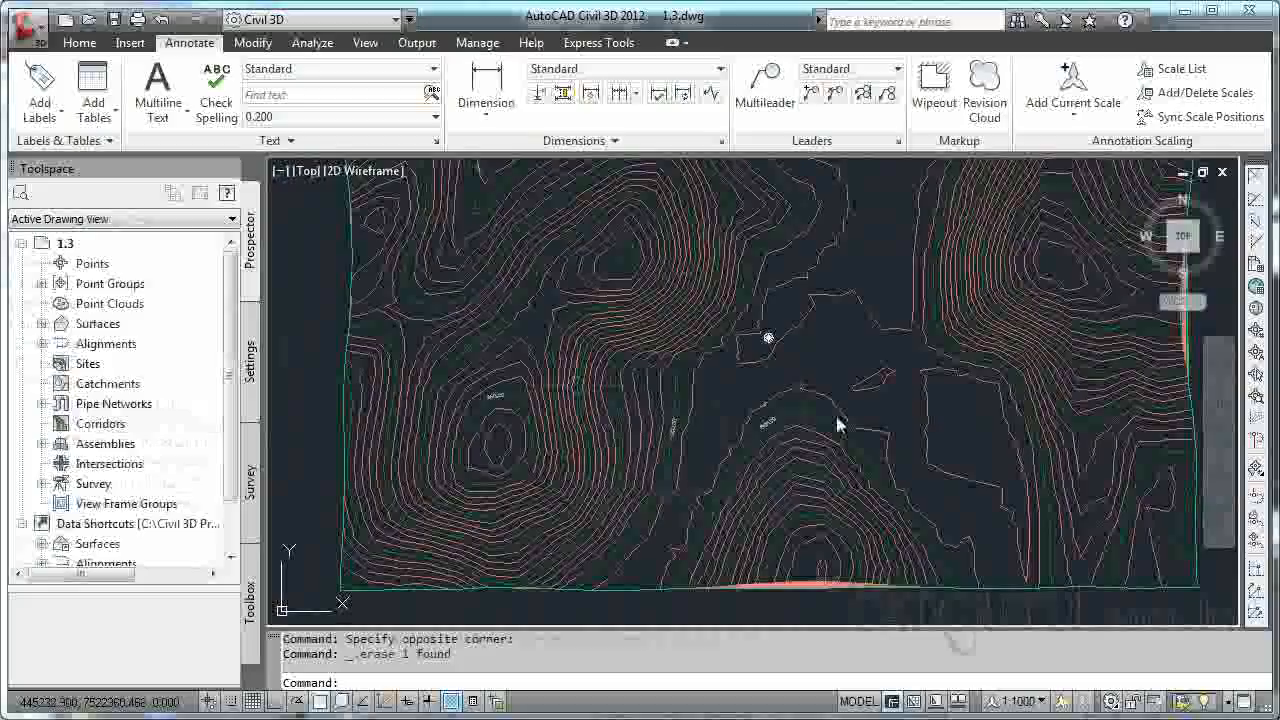
Add multiple contour labels to the Terreno surface along a line from the southern hilltop north past the hill's outermost major contour
{"action": "left_click", "coordinate": [838, 415]}
{"action": "left_click", "coordinate": [757, 425]}
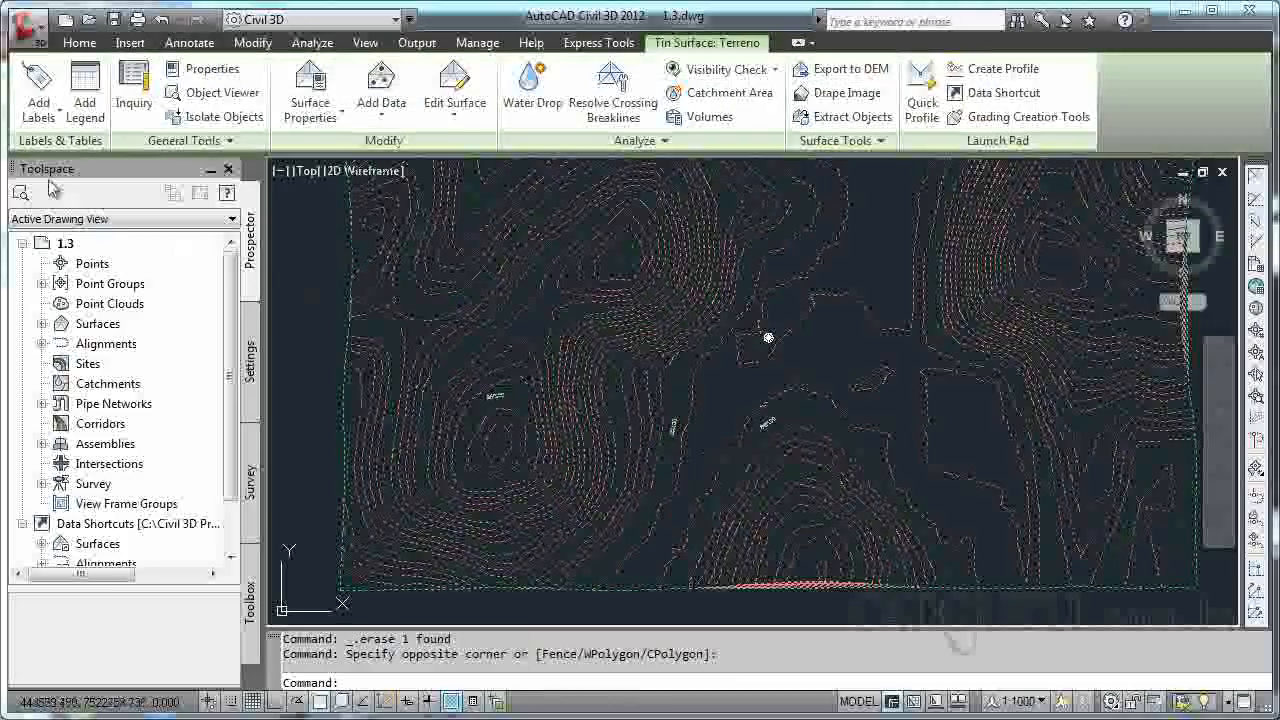
{"action": "left_click", "coordinate": [40, 105]}
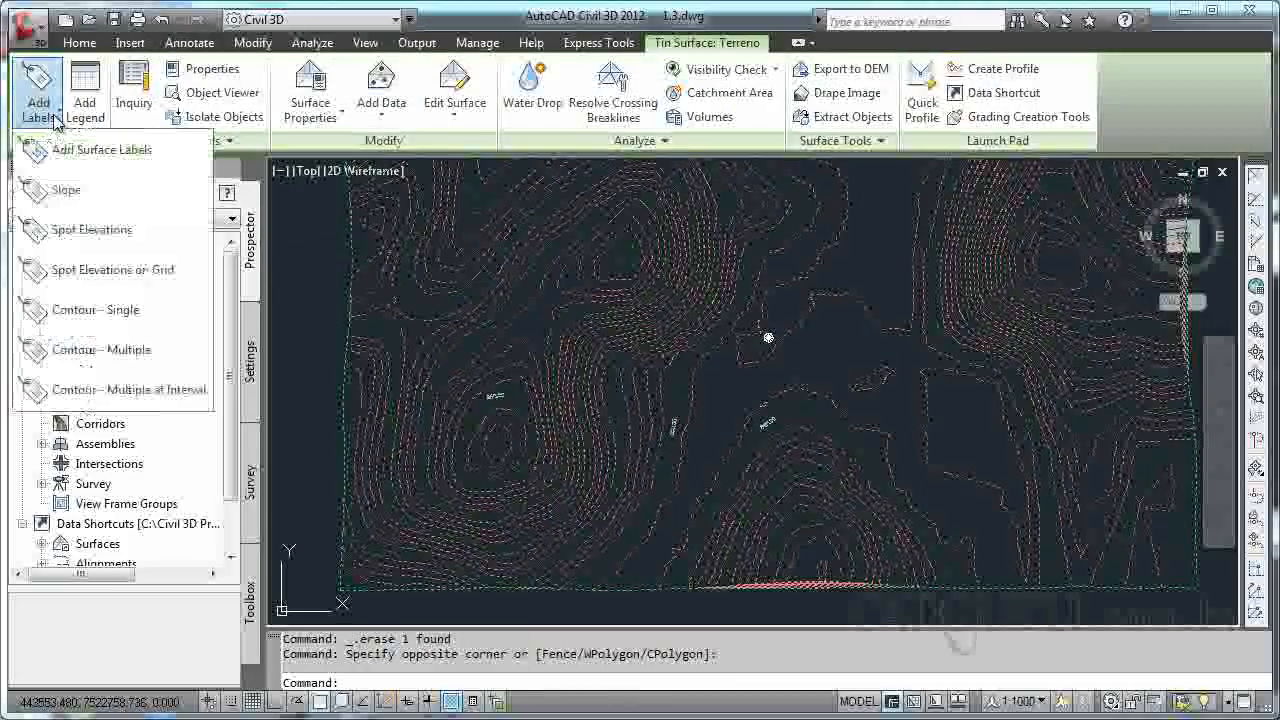
{"action": "left_click", "coordinate": [110, 352]}
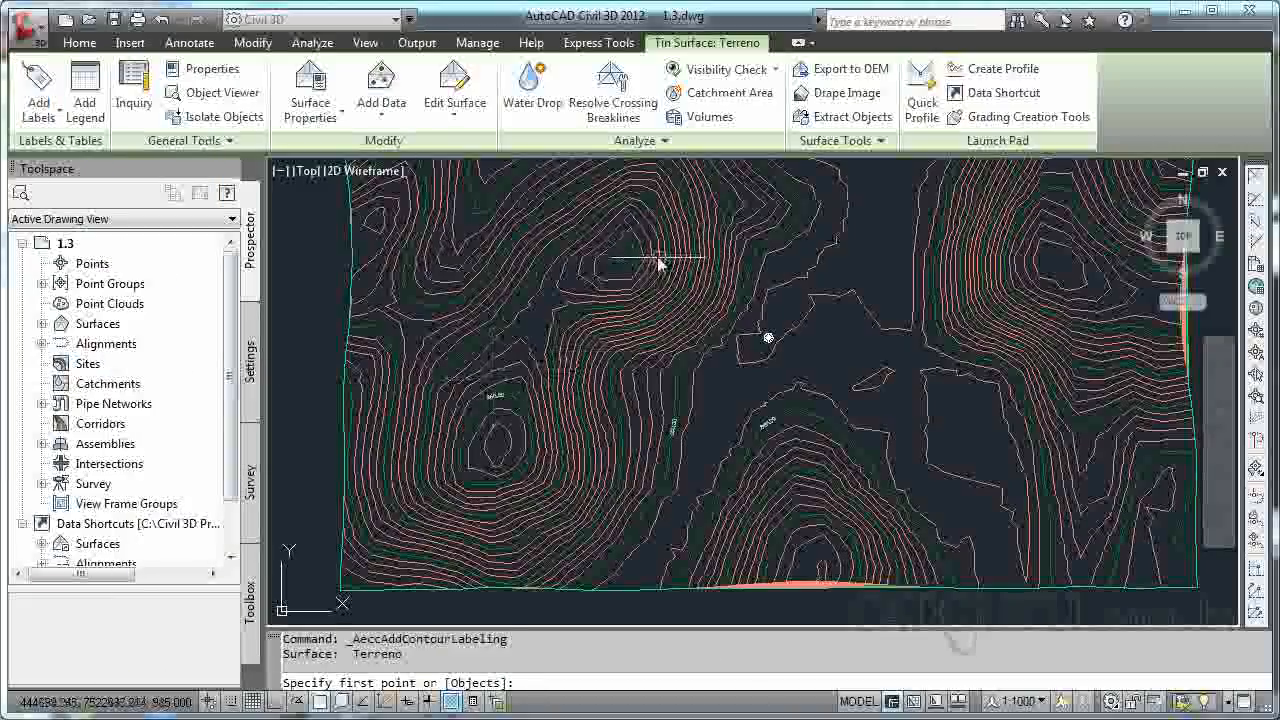
{"action": "left_click", "coordinate": [819, 567]}
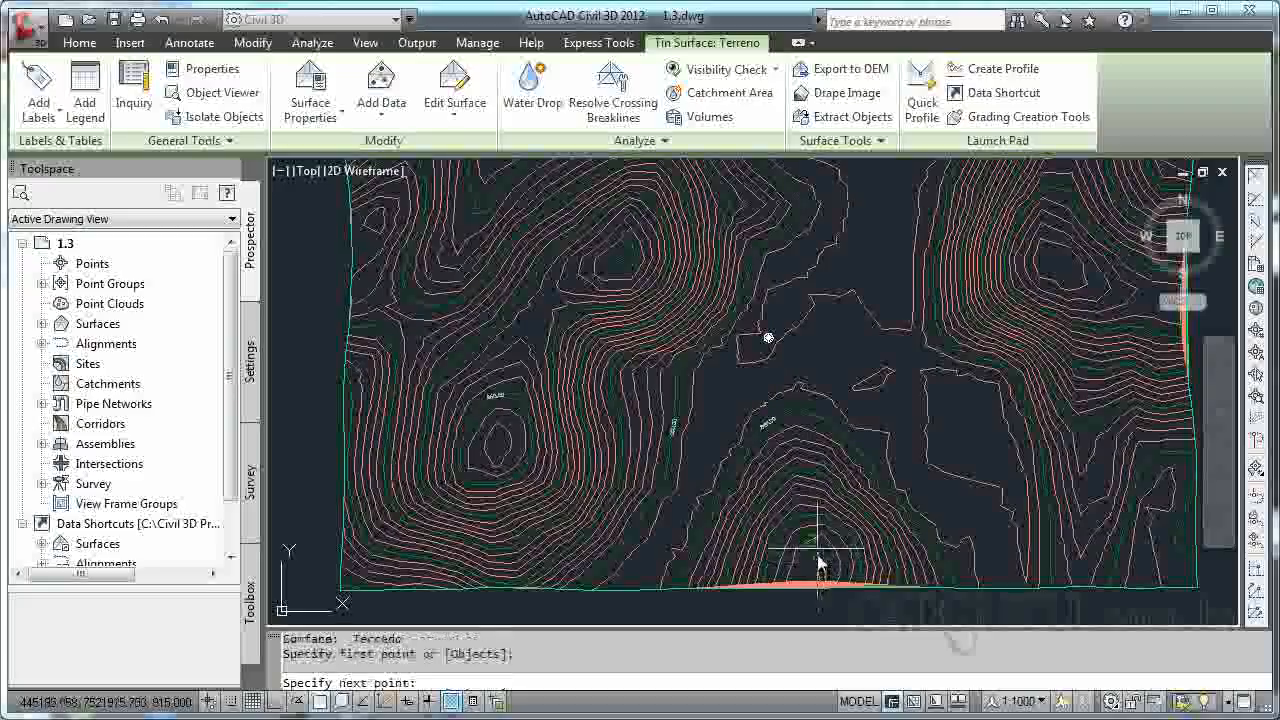
{"action": "left_click", "coordinate": [819, 402]}
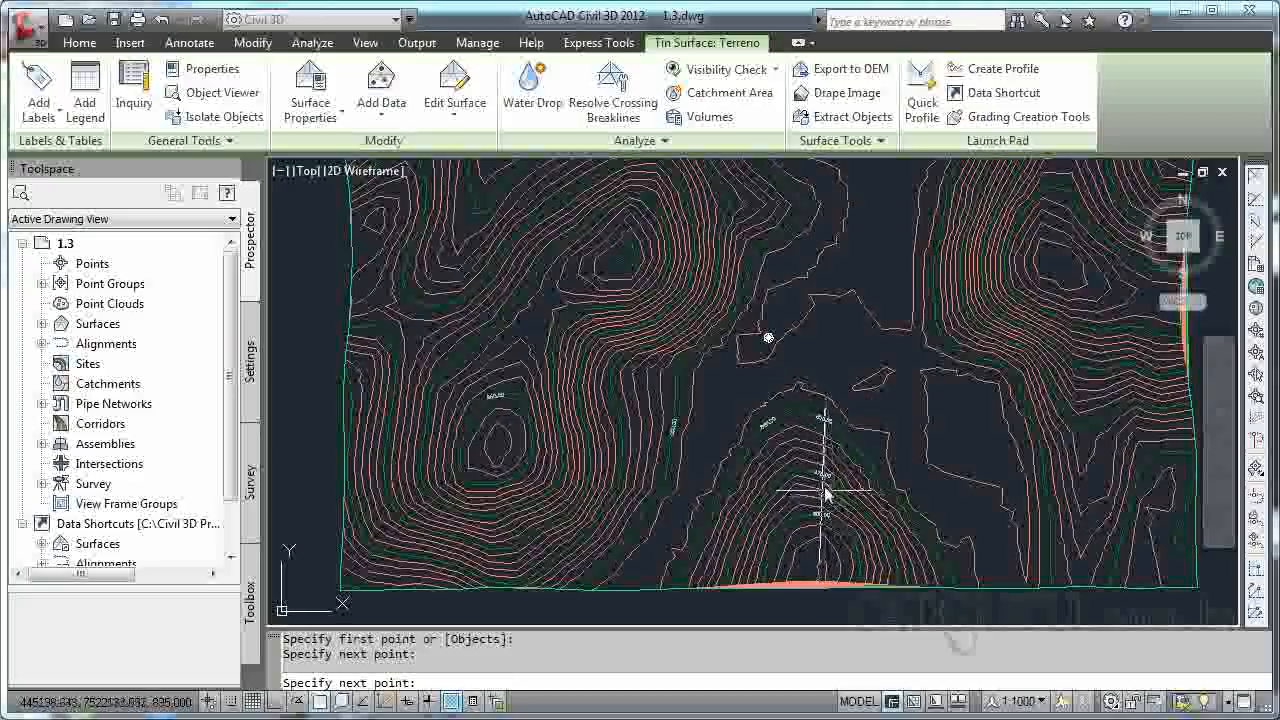
{"action": "scroll", "coordinate": [853, 487], "scroll_direction": "up", "scroll_amount": 3}
{"action": "scroll", "coordinate": [853, 487], "scroll_direction": "up", "scroll_amount": 3}
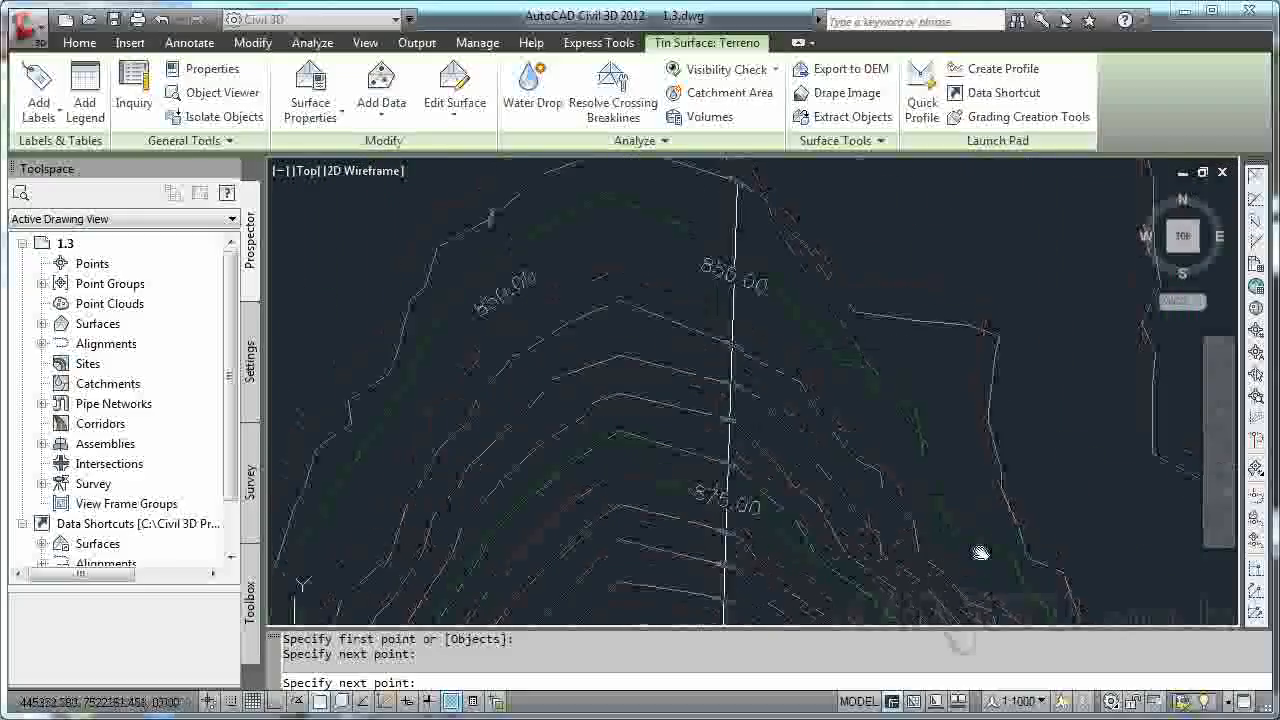
{"action": "scroll", "coordinate": [921, 500], "scroll_direction": "up", "scroll_amount": 2}
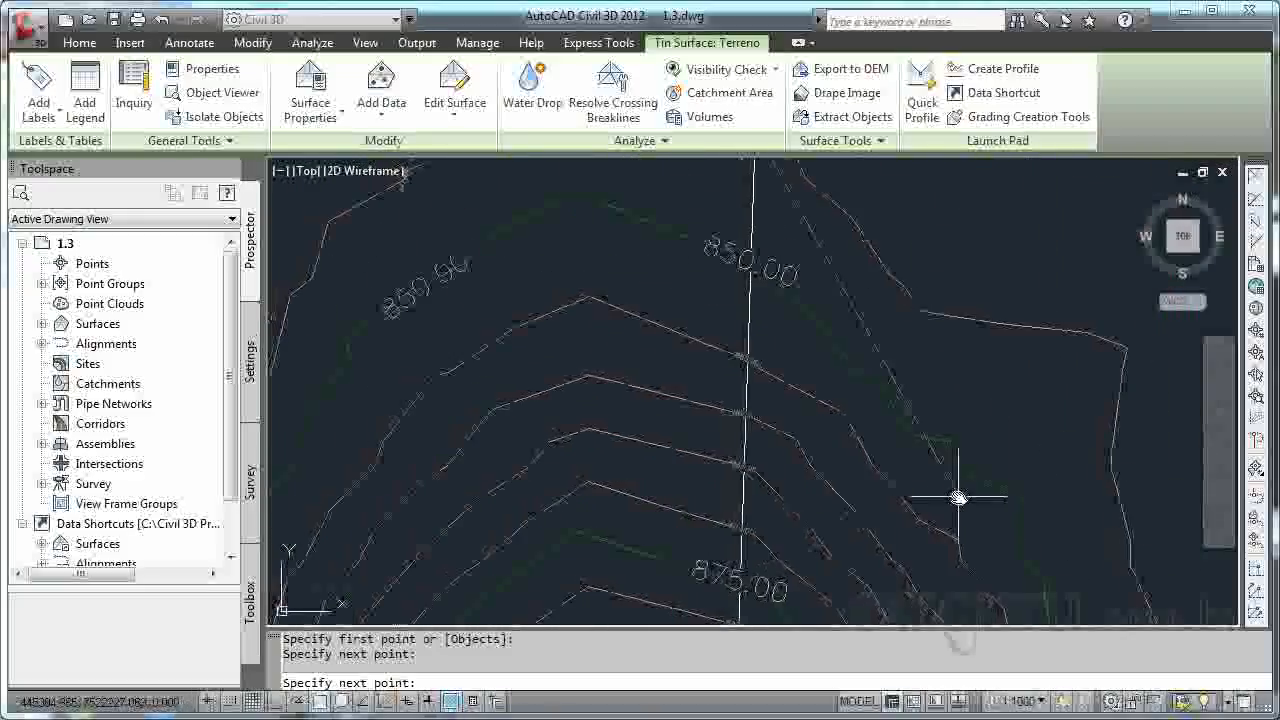
{"action": "key", "text": "Escape"}
Add multiple contour labels at an interval of 250 across the northeast hill, along a line from its top southwest to its foot
{"action": "scroll", "coordinate": [929, 465], "scroll_direction": "down", "scroll_amount": 6}
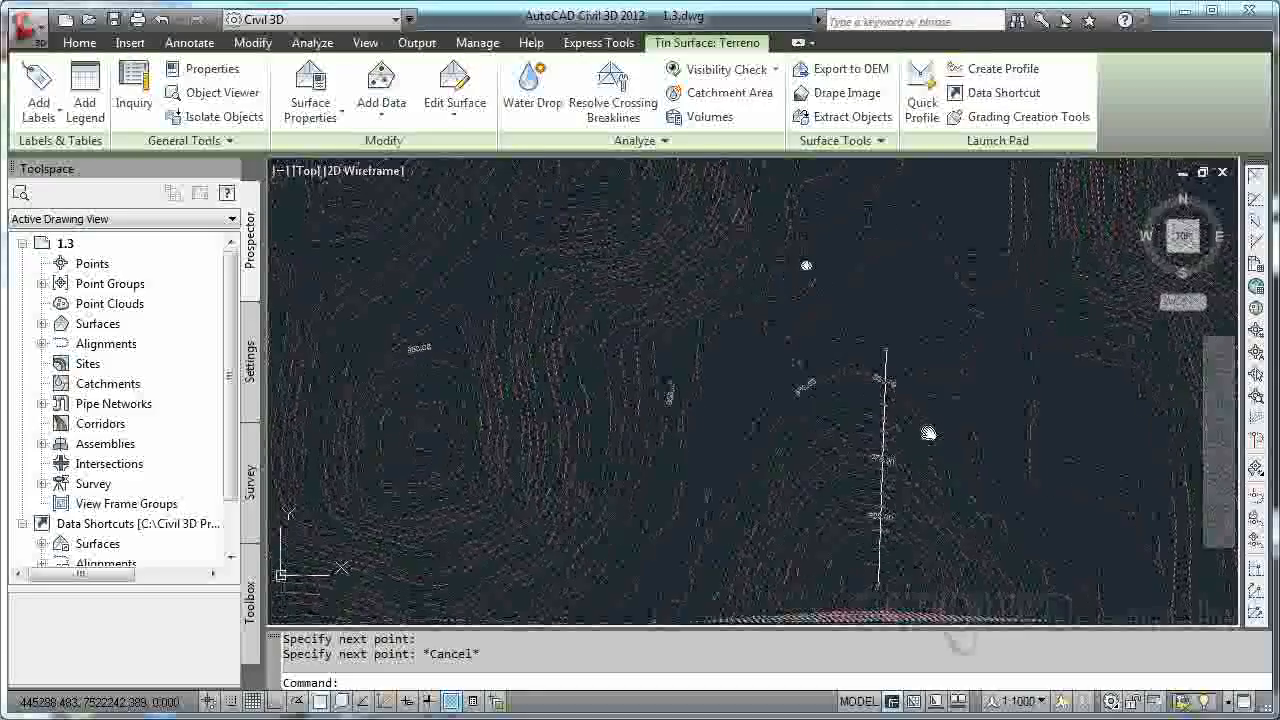
{"action": "middle_click_drag", "start_coordinate": [928, 435], "coordinate": [921, 338]}
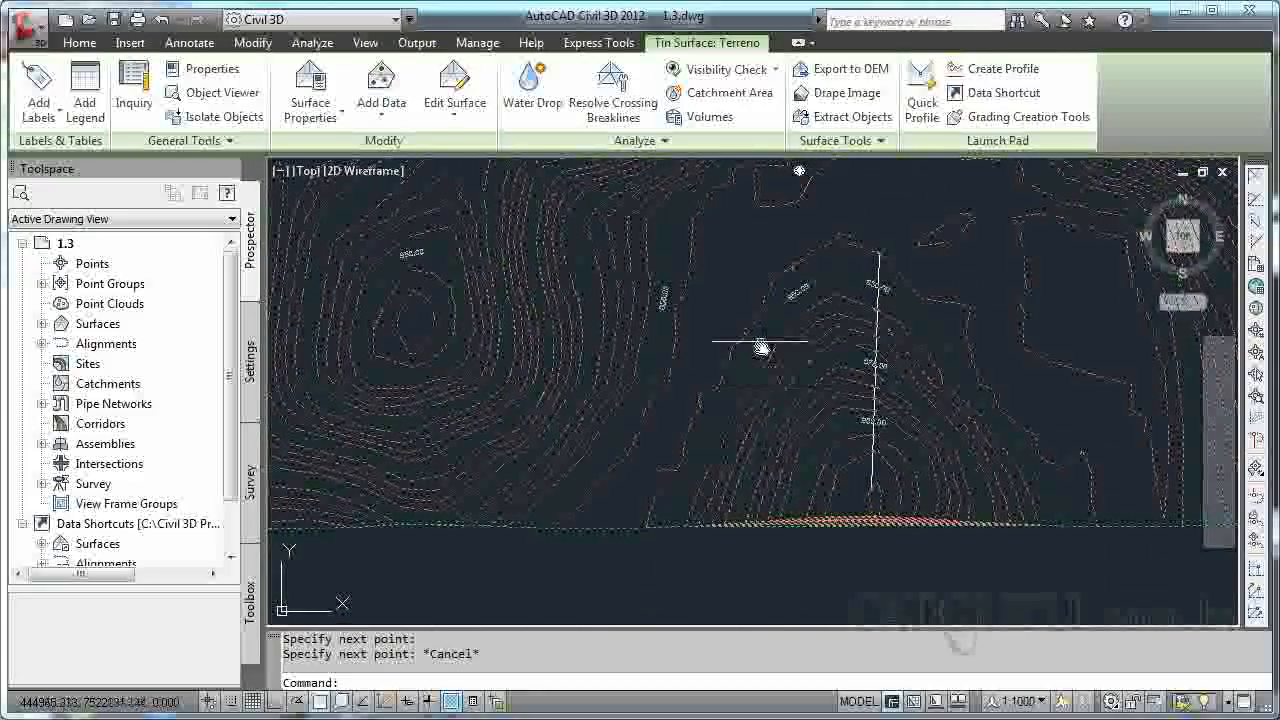
{"action": "key", "text": "Escape"}
{"action": "left_click", "coordinate": [57, 117]}
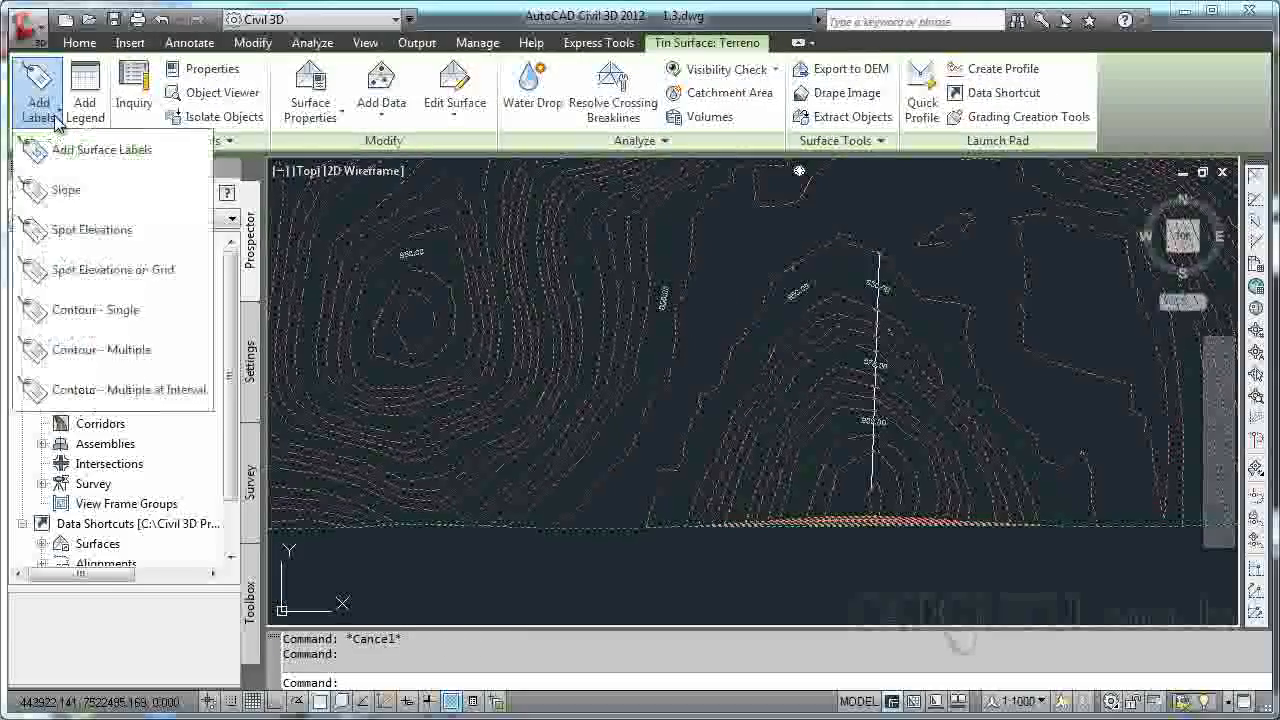
{"action": "left_click", "coordinate": [112, 394]}
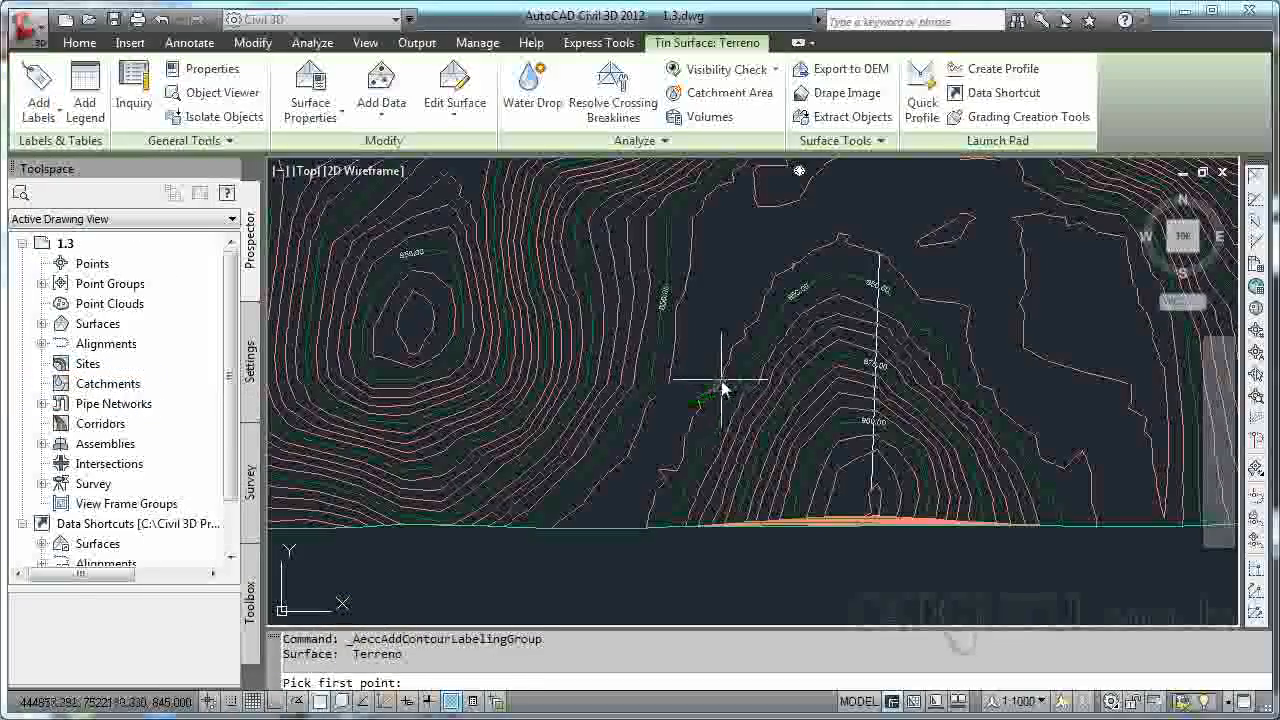
{"action": "middle_click_drag", "start_coordinate": [659, 304], "coordinate": [741, 509]}
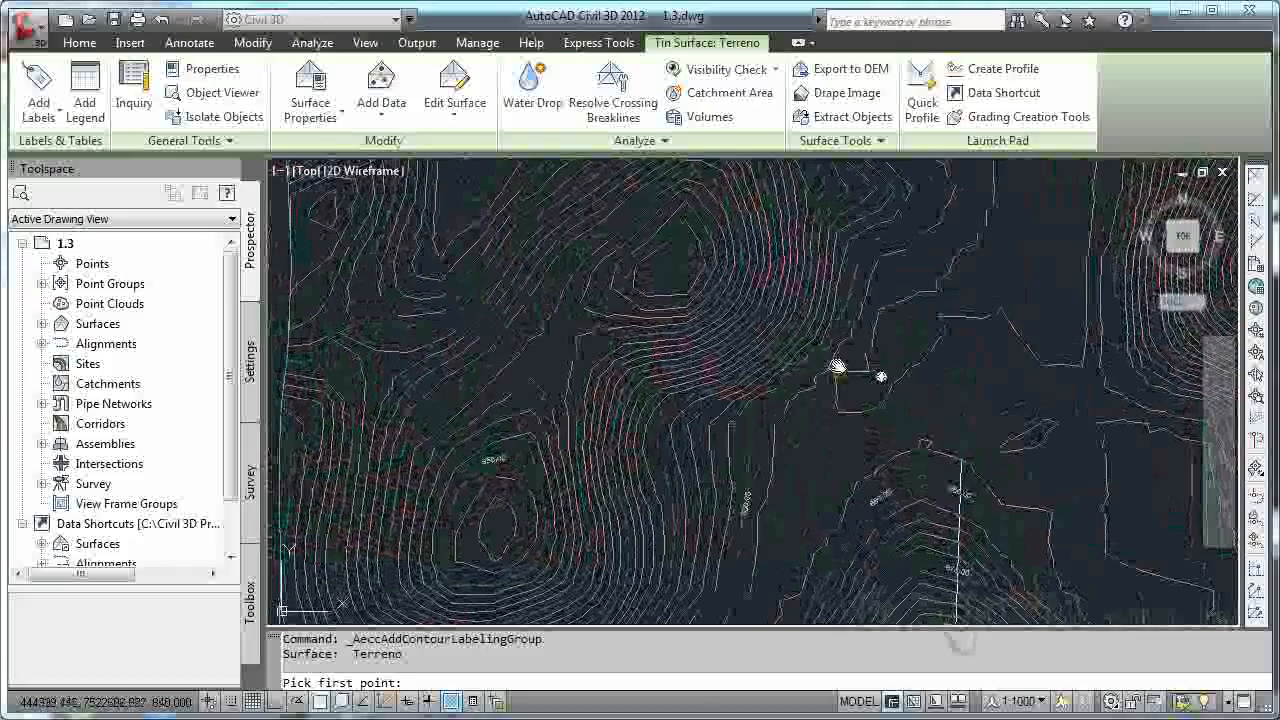
{"action": "middle_click_drag", "start_coordinate": [836, 368], "coordinate": [443, 437]}
{"action": "scroll", "coordinate": [443, 437], "scroll_direction": "up", "scroll_amount": 3}
{"action": "left_click", "coordinate": [889, 366]}
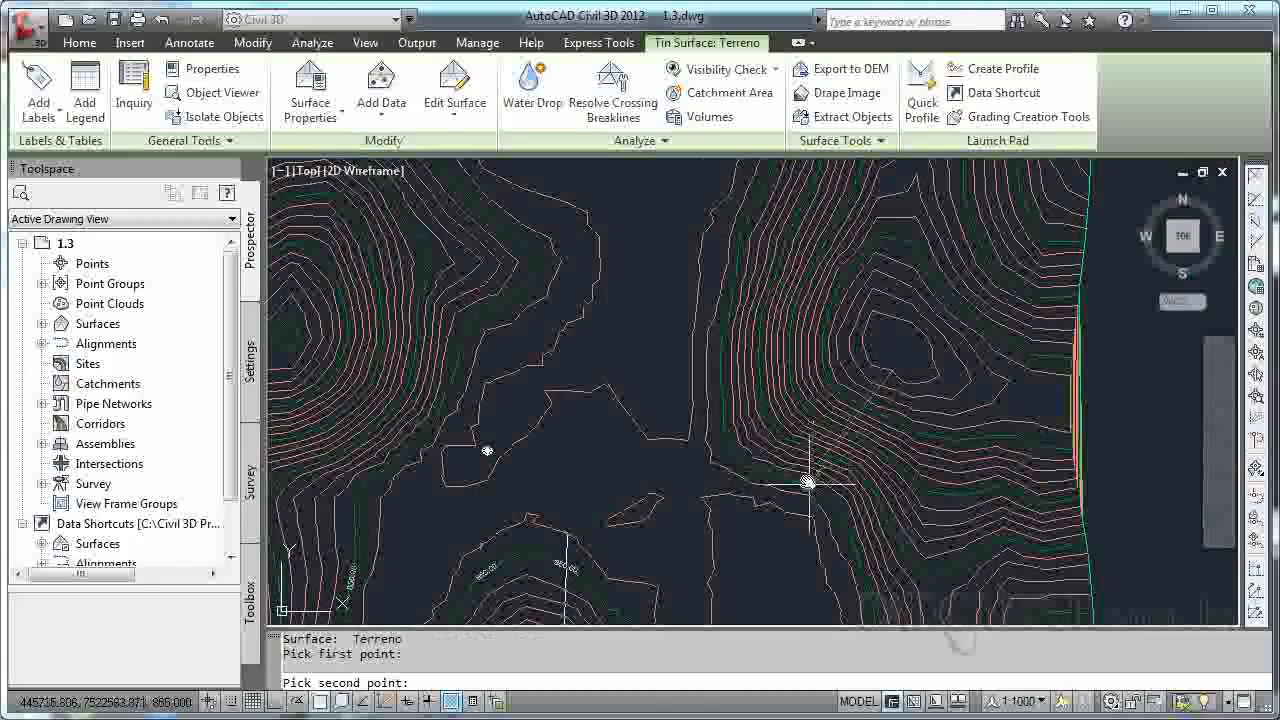
{"action": "left_click", "coordinate": [809, 486]}
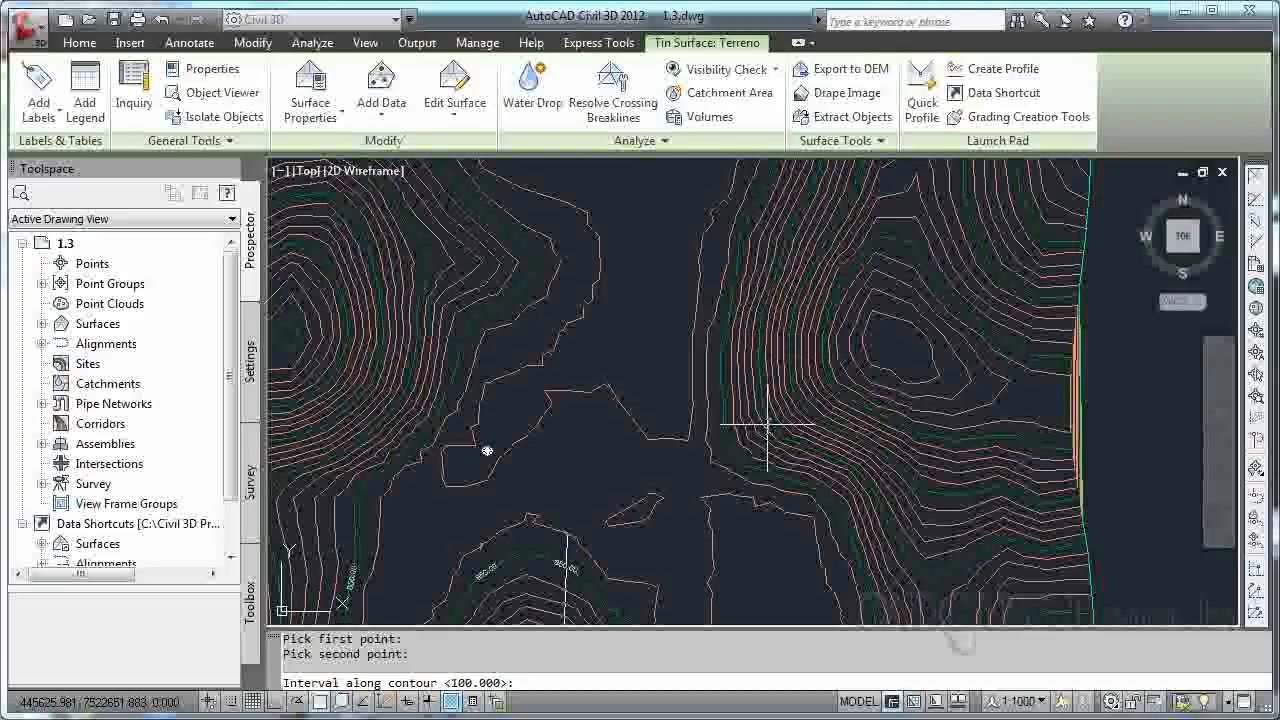
{"action": "scroll", "coordinate": [760, 620], "scroll_direction": "up", "scroll_amount": 2}
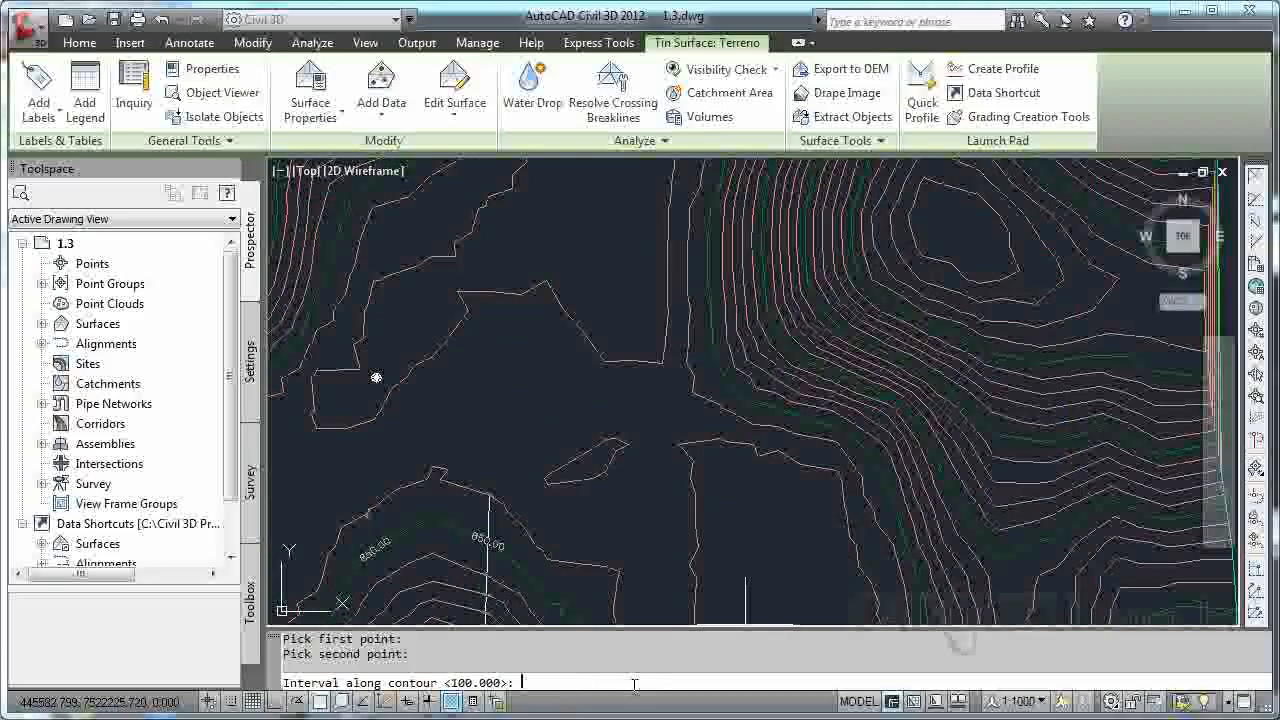
{"action": "key", "text": "Return"}
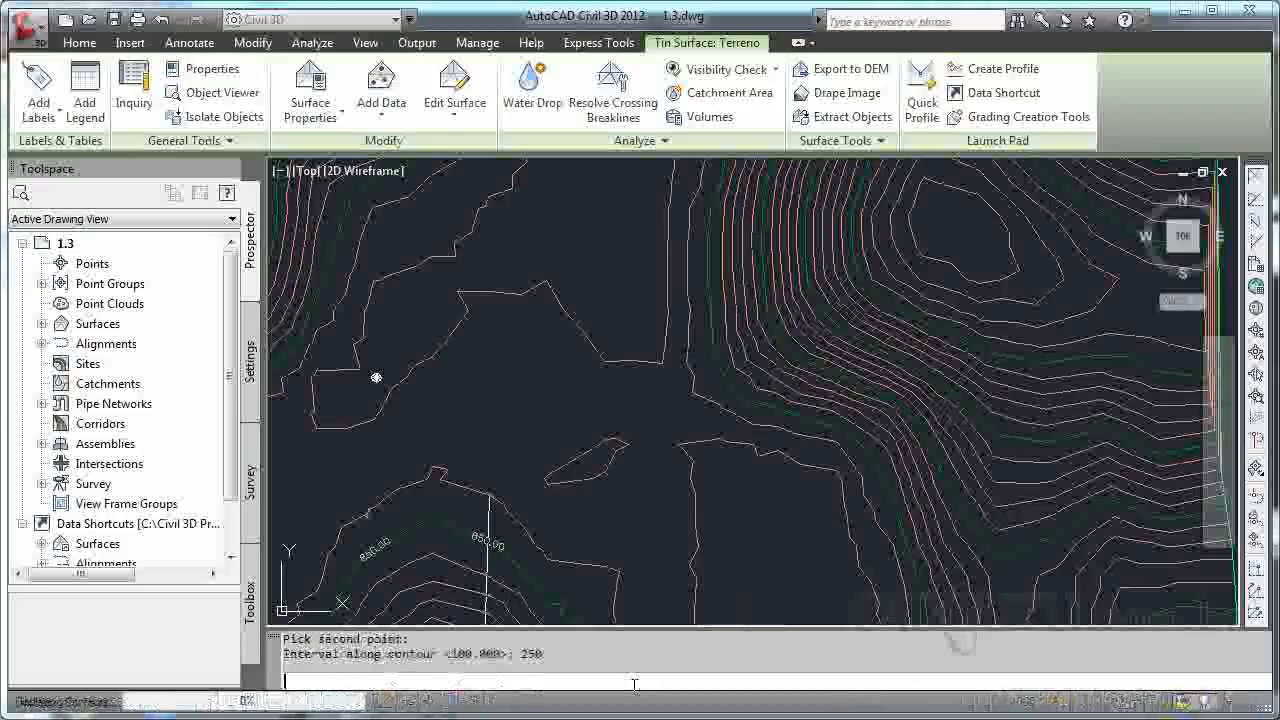
Examine the placement of the interval labels along the contours around the northeast hill, with the surface deselected
{"action": "middle_click_drag", "start_coordinate": [963, 387], "coordinate": [822, 344], "text": "shift"}
{"action": "middle_click_drag", "start_coordinate": [823, 429], "coordinate": [840, 292]}
{"action": "middle_click_drag", "start_coordinate": [888, 440], "coordinate": [871, 334]}
{"action": "scroll", "coordinate": [862, 442], "scroll_direction": "up", "scroll_amount": 3}
{"action": "middle_click_drag", "start_coordinate": [862, 442], "coordinate": [840, 352], "text": "shift"}
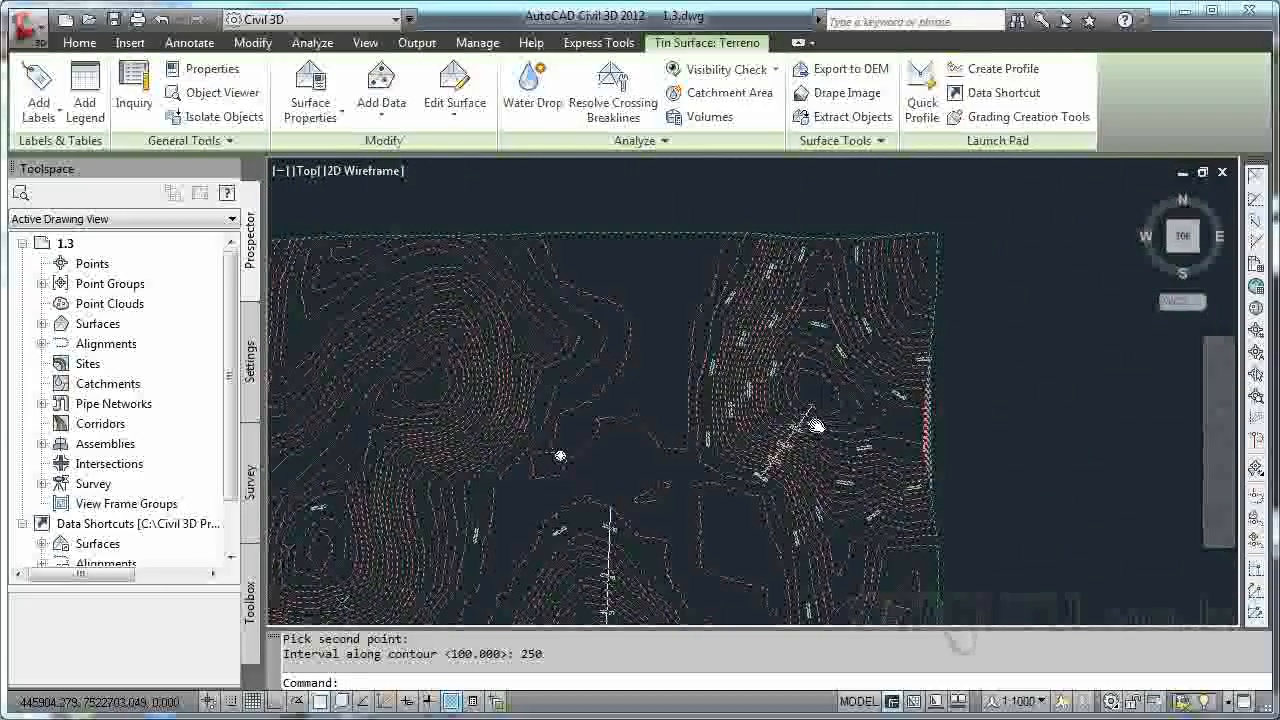
{"action": "scroll", "coordinate": [816, 423], "scroll_direction": "down", "scroll_amount": 1}
{"action": "key", "text": "Escape"}
{"action": "scroll", "coordinate": [789, 423], "scroll_direction": "up", "scroll_amount": 8}
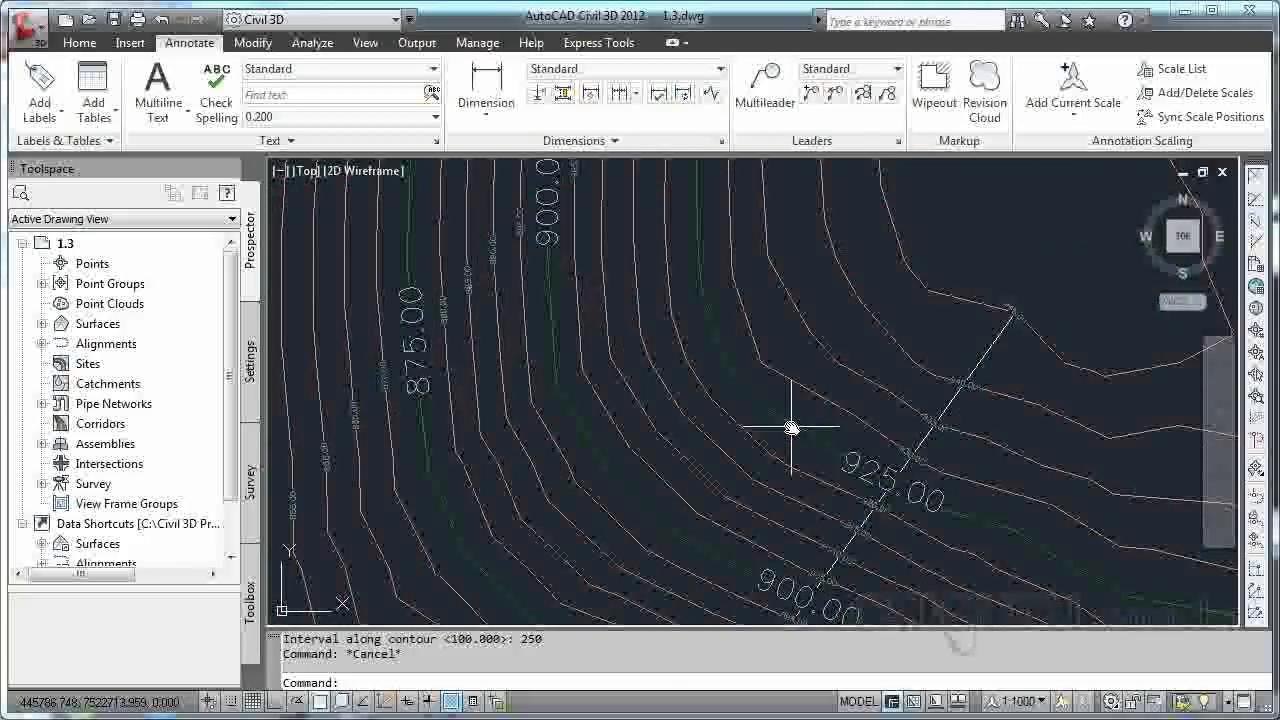
Add one-point slope labels to the Terreno surface at two contour points on the southwest and west slopes of the northeast hill
{"action": "left_click", "coordinate": [860, 310]}
{"action": "left_click", "coordinate": [849, 290]}
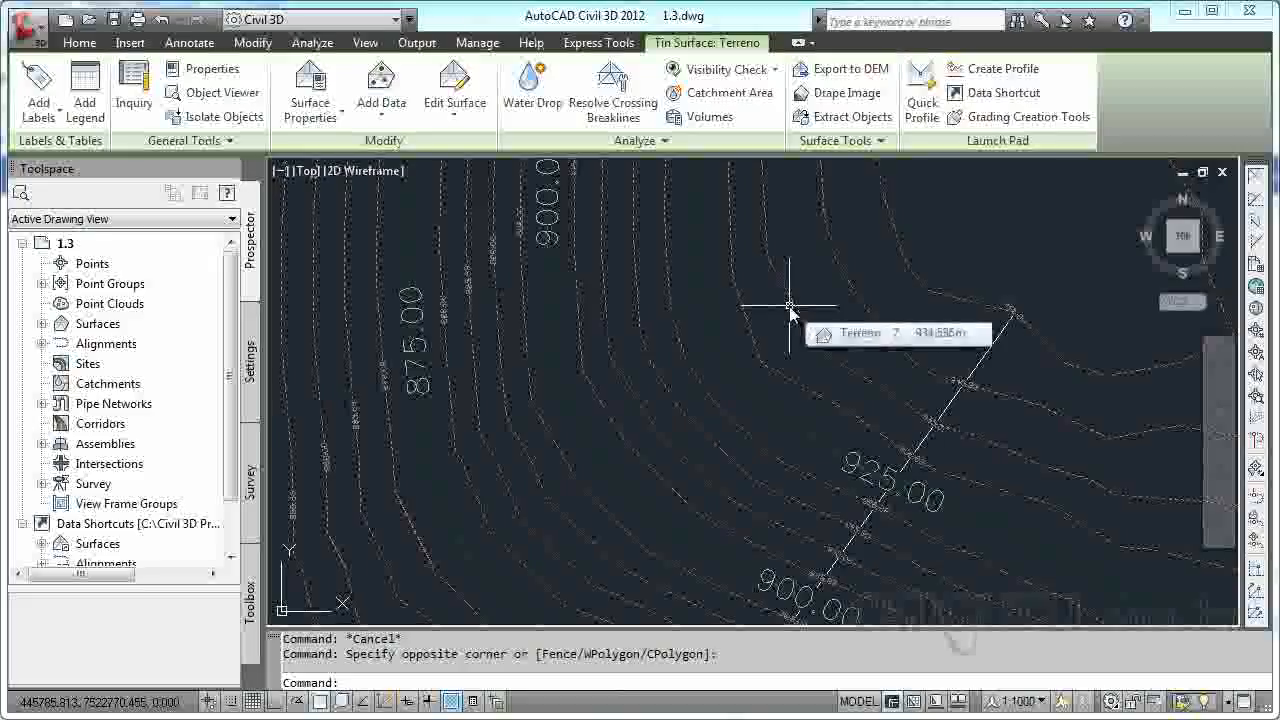
{"action": "left_click", "coordinate": [40, 110]}
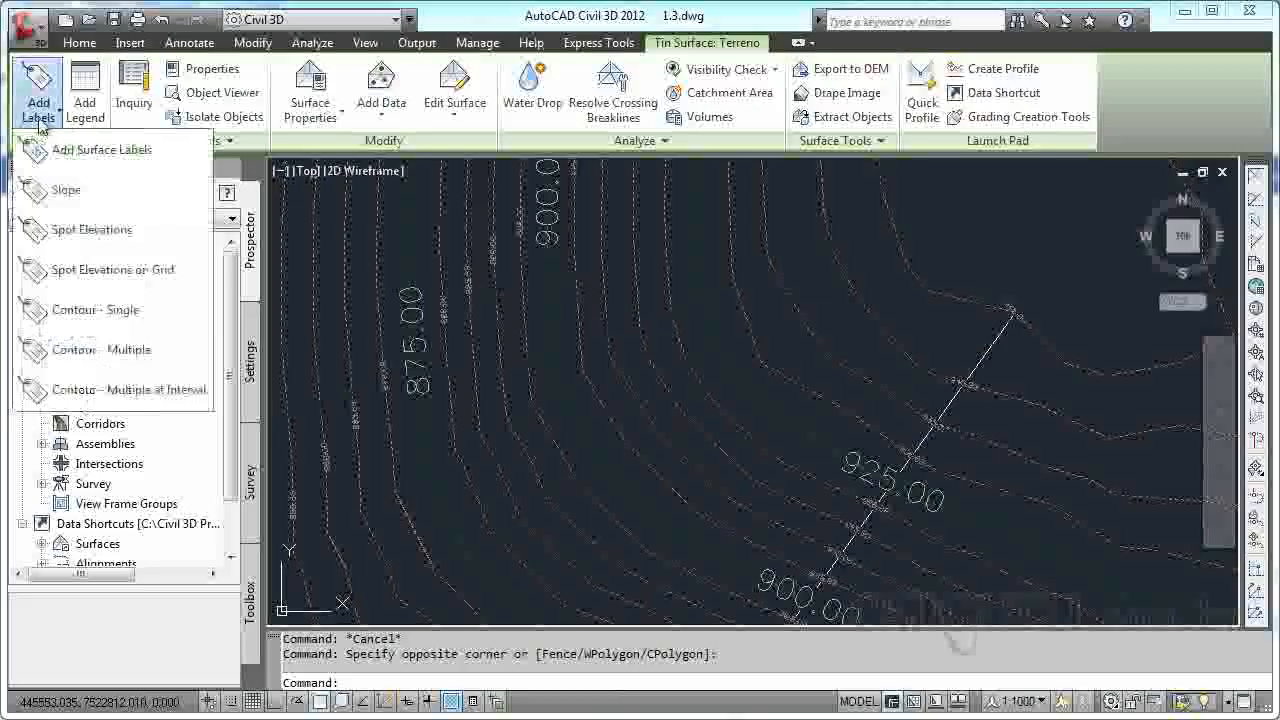
{"action": "left_click", "coordinate": [68, 195]}
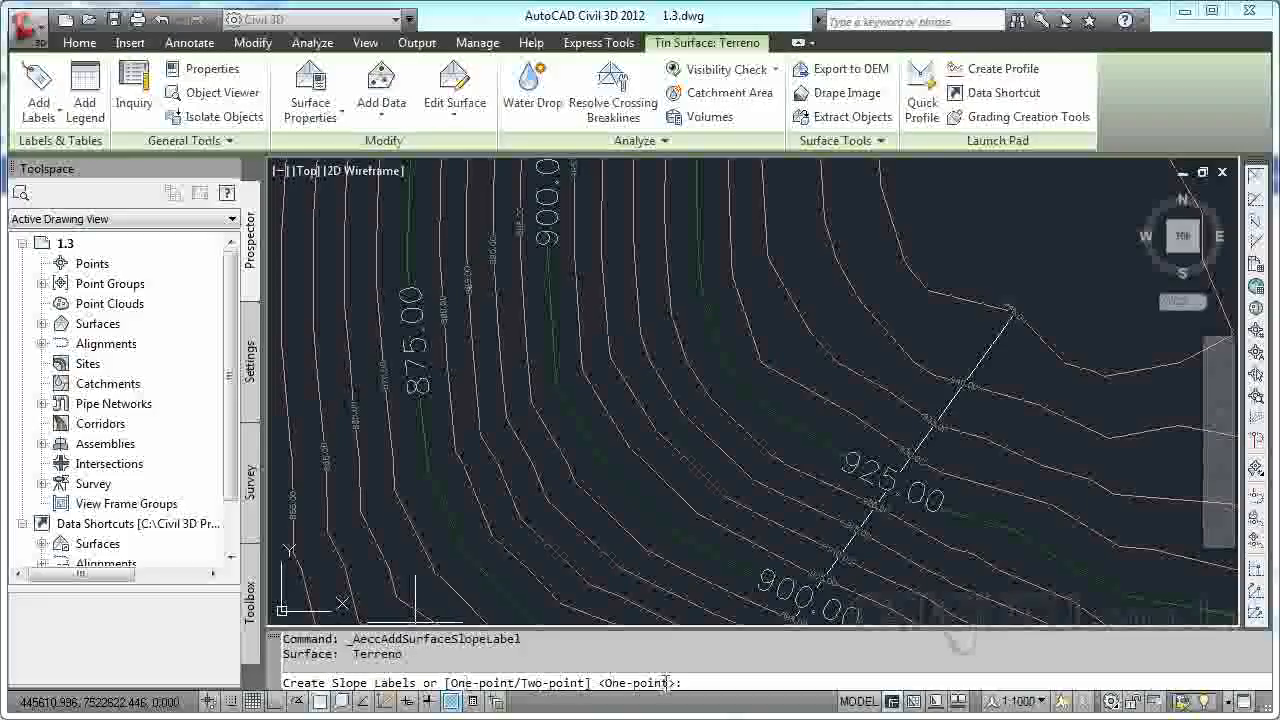
{"action": "key", "text": "Return"}
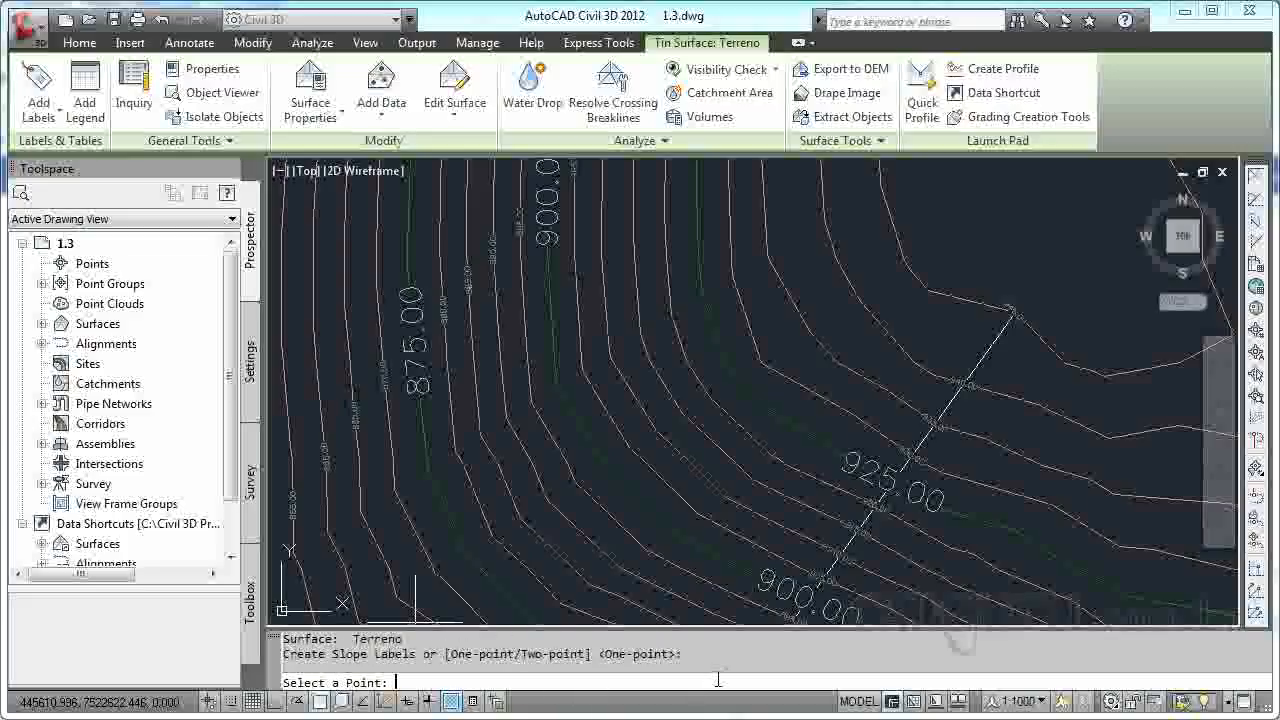
{"action": "left_click", "coordinate": [847, 367]}
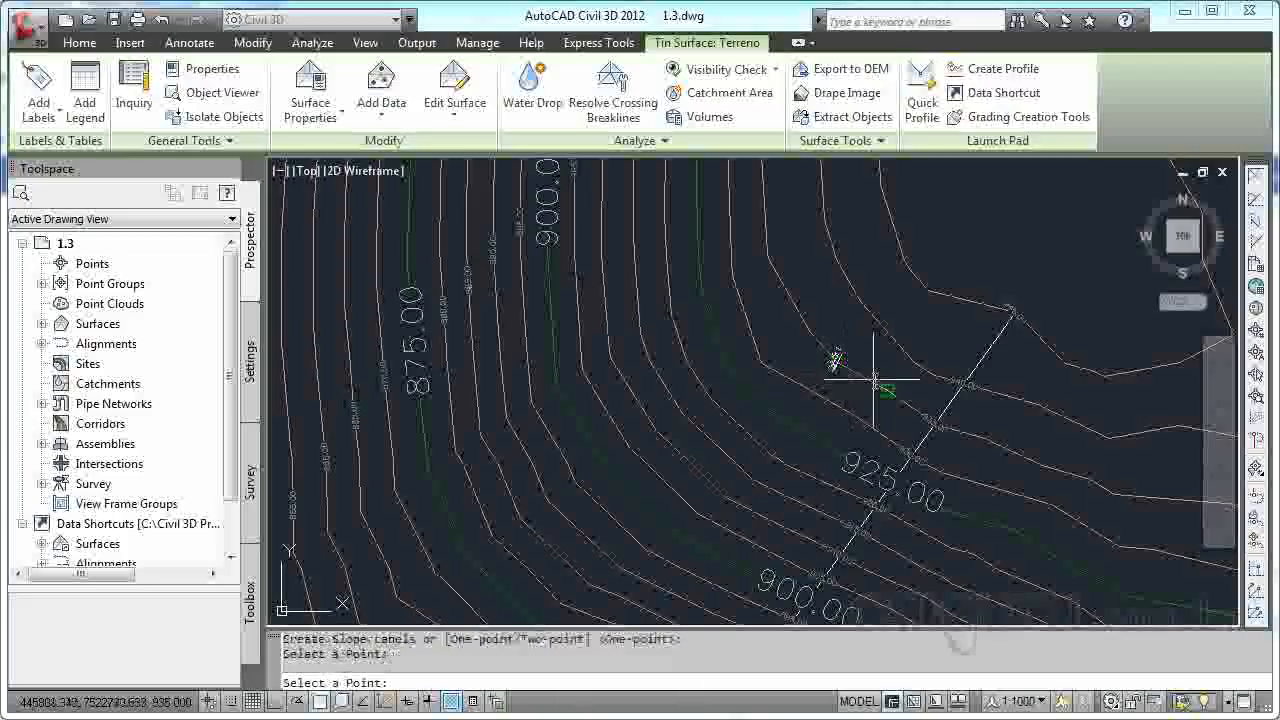
{"action": "scroll", "coordinate": [869, 385], "scroll_direction": "up", "scroll_amount": 5}
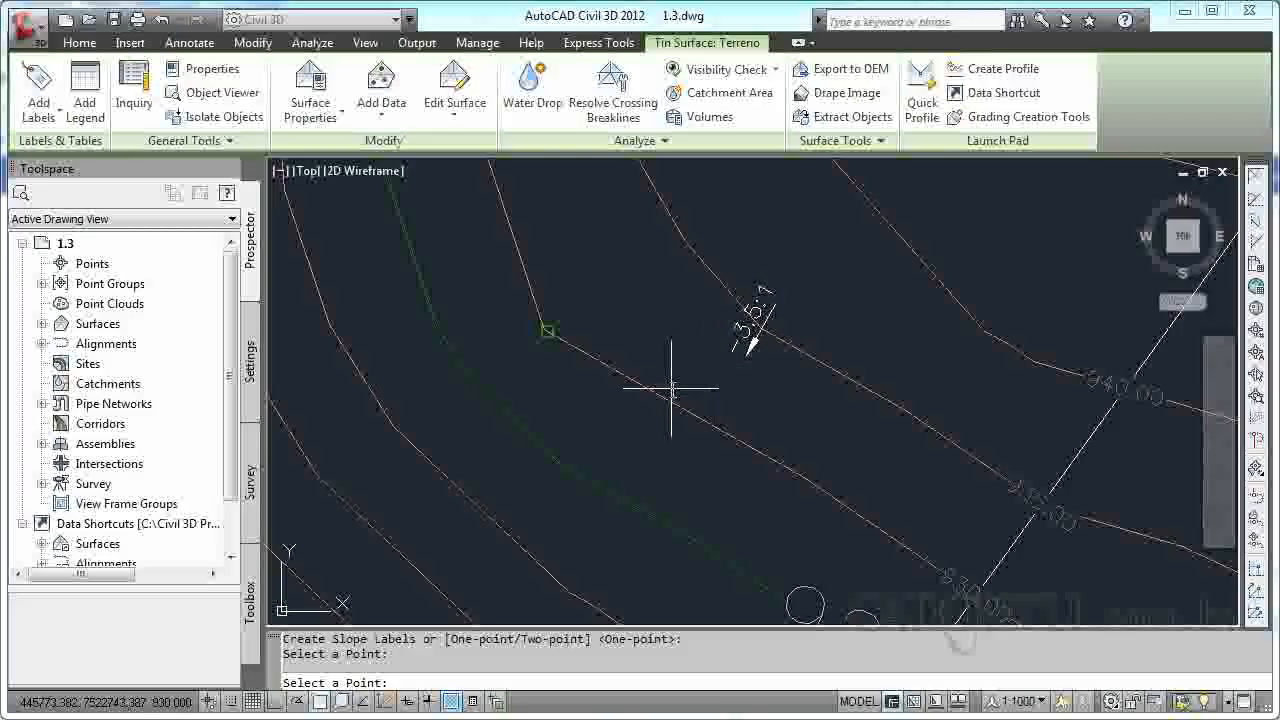
{"action": "scroll", "coordinate": [632, 375], "scroll_direction": "down", "scroll_amount": 5}
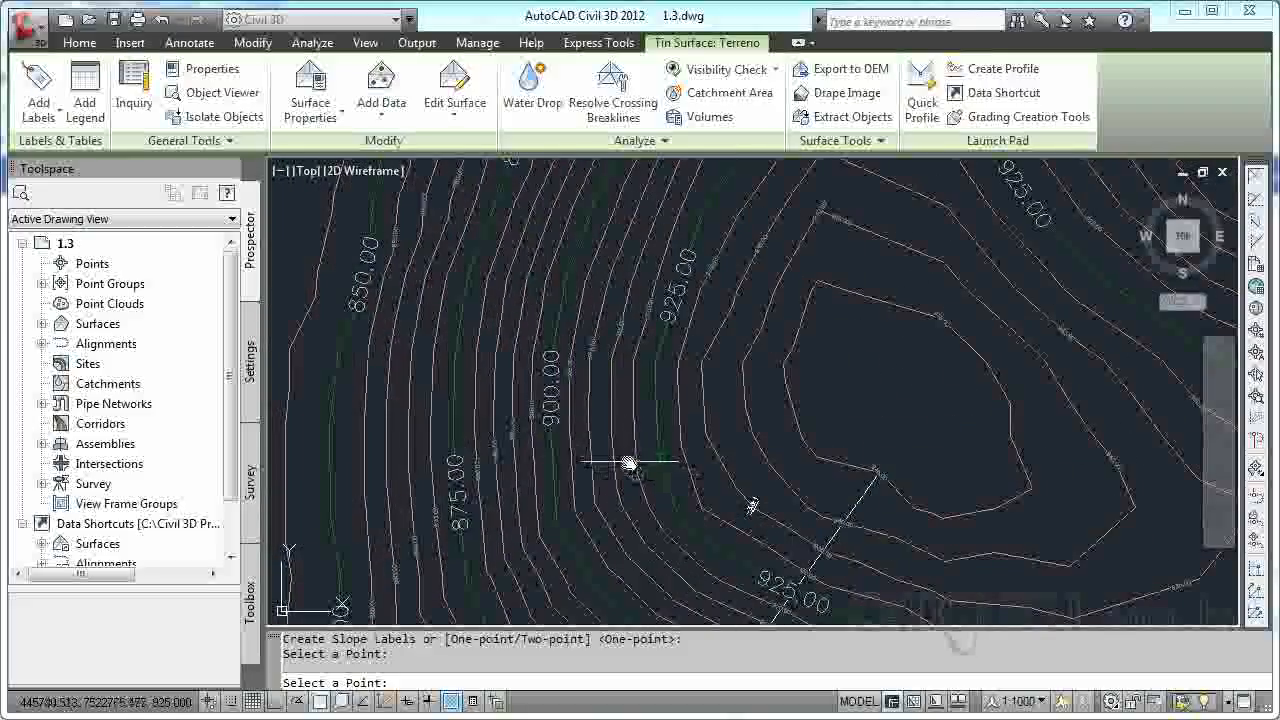
{"action": "scroll", "coordinate": [630, 478], "scroll_direction": "up", "scroll_amount": 3}
{"action": "scroll", "coordinate": [586, 437], "scroll_direction": "down", "scroll_amount": 6}
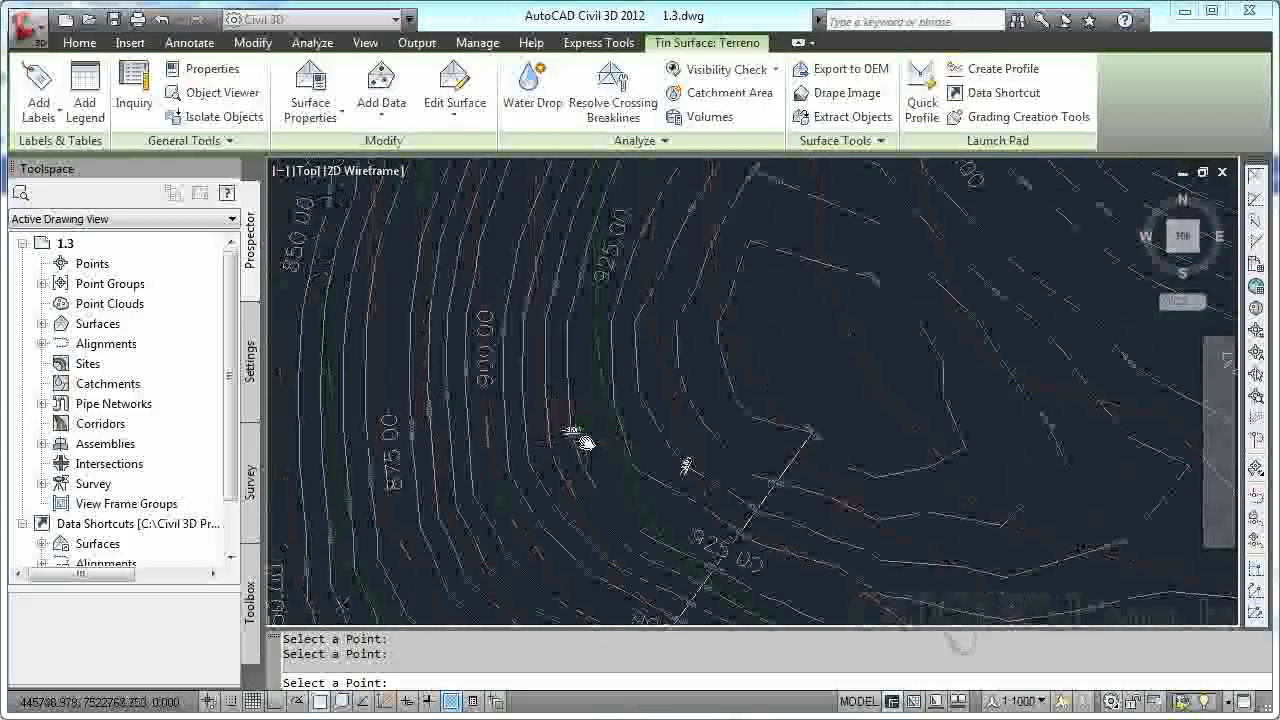
{"action": "scroll", "coordinate": [586, 425], "scroll_direction": "up", "scroll_amount": 5}
{"action": "key", "text": "Escape"}
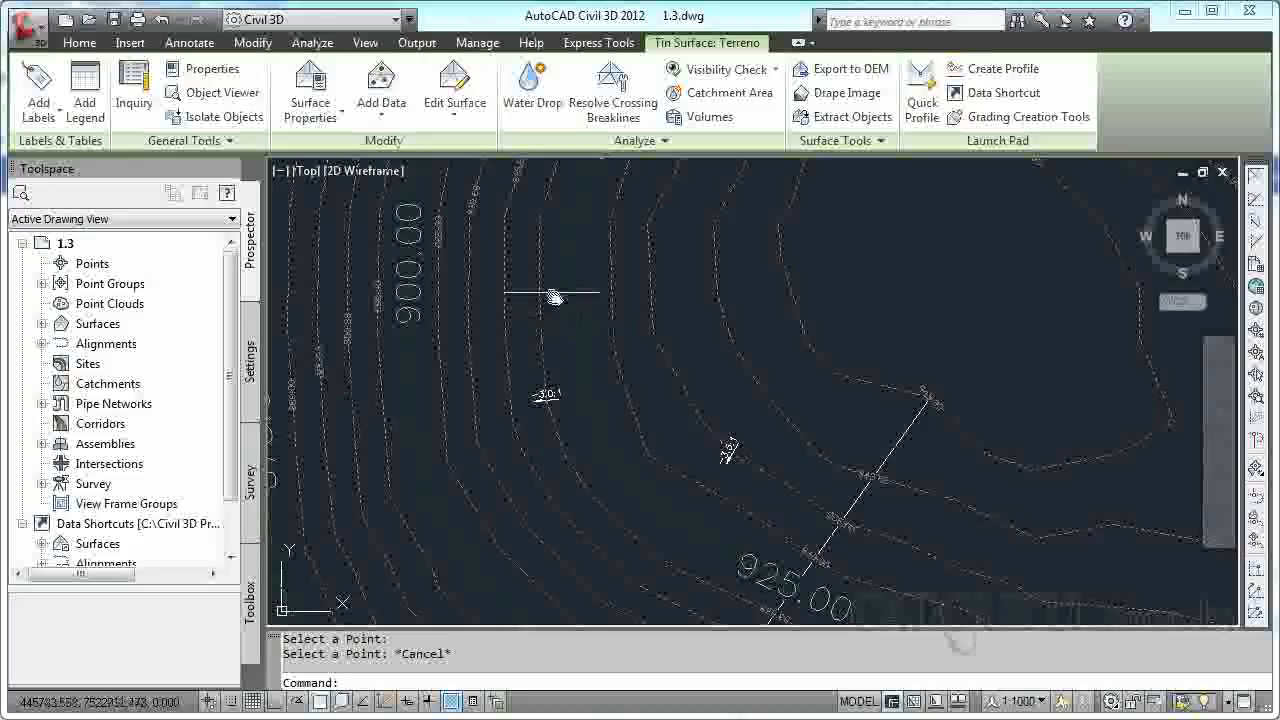
Add a two-point slope label to the Terreno surface, from the 930 contour's southwest corner downhill to the 900 major contour
{"action": "left_click", "coordinate": [59, 114]}
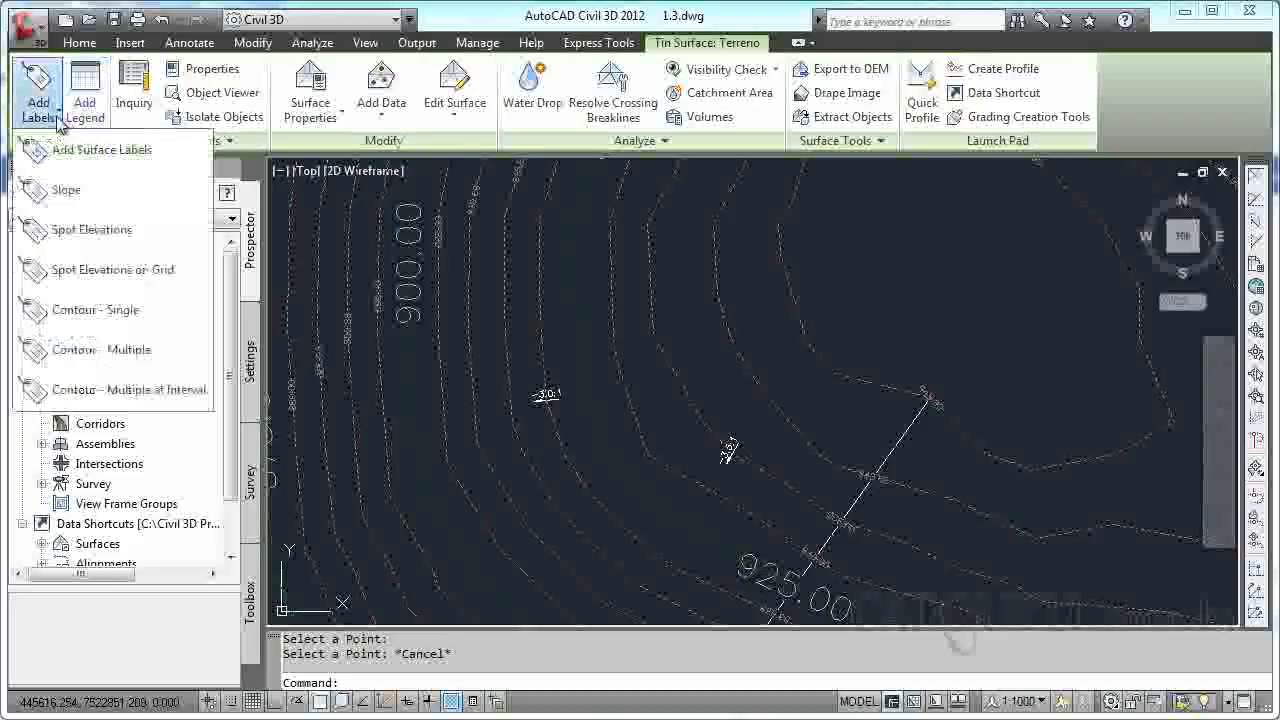
{"action": "left_click", "coordinate": [64, 189]}
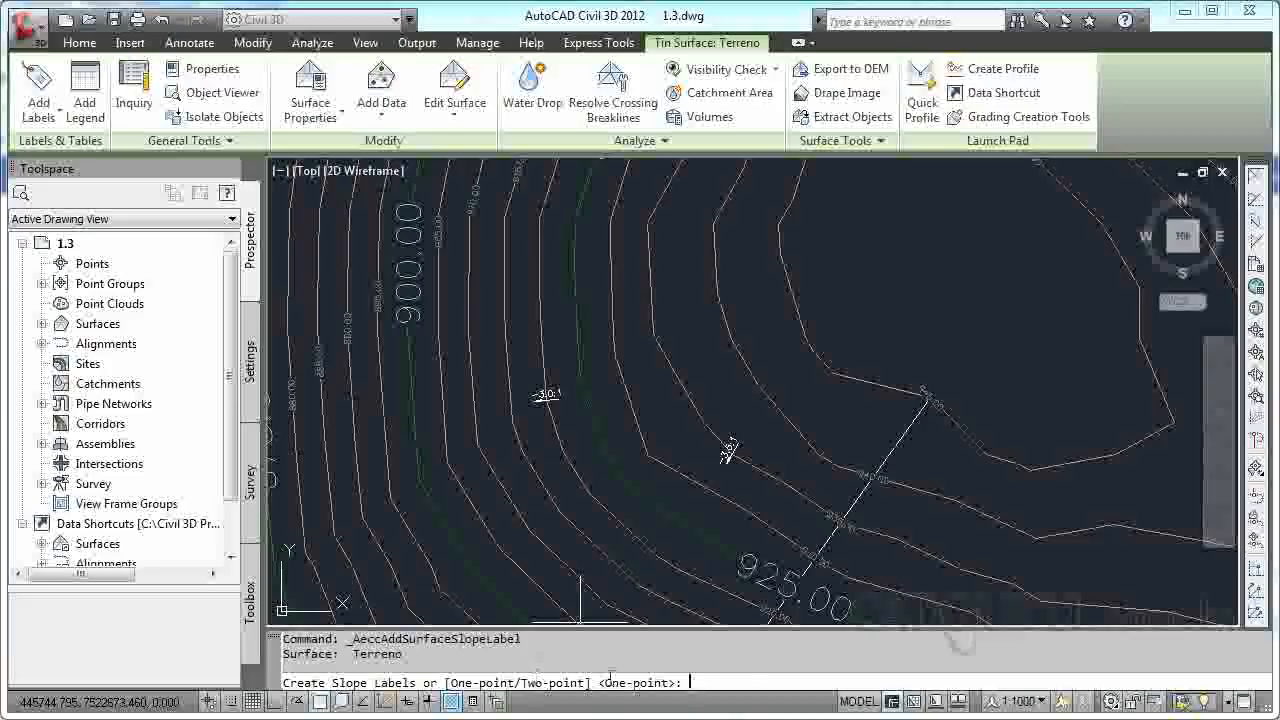
{"action": "type", "text": "t"}
{"action": "key", "text": "Return"}
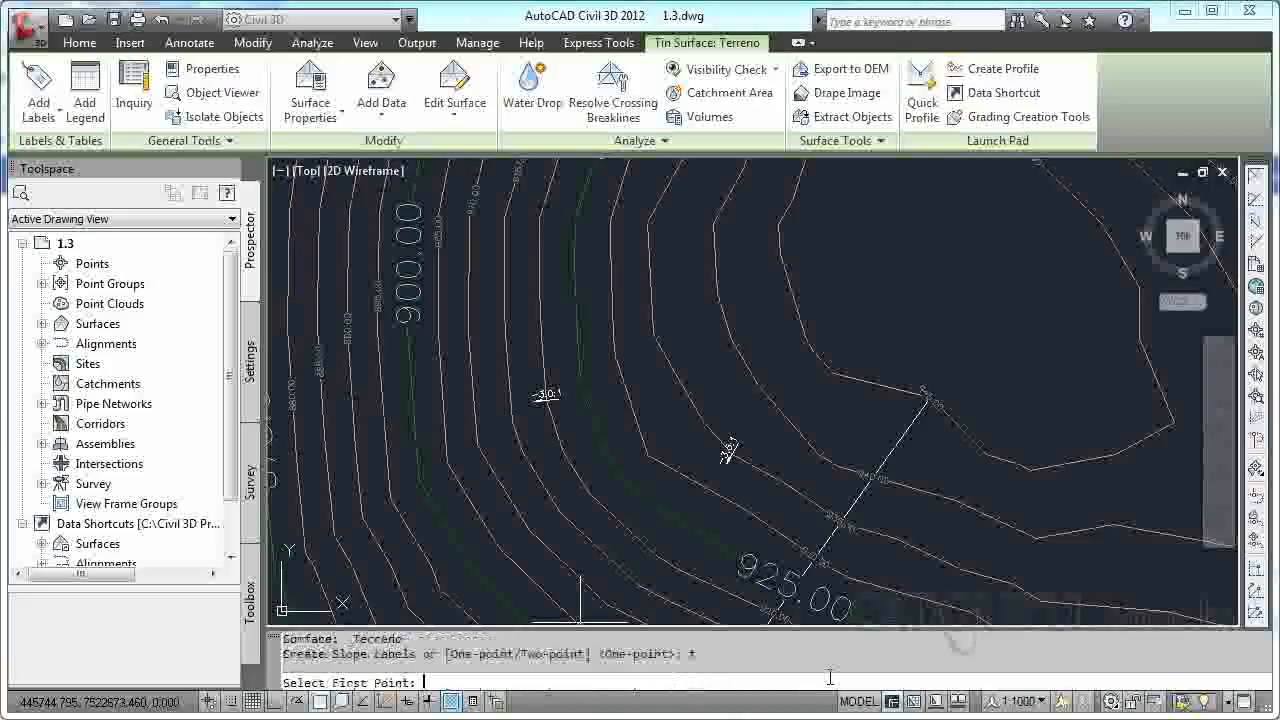
{"action": "left_click", "coordinate": [648, 455]}
{"action": "middle_click_drag", "start_coordinate": [608, 520], "coordinate": [751, 434]}
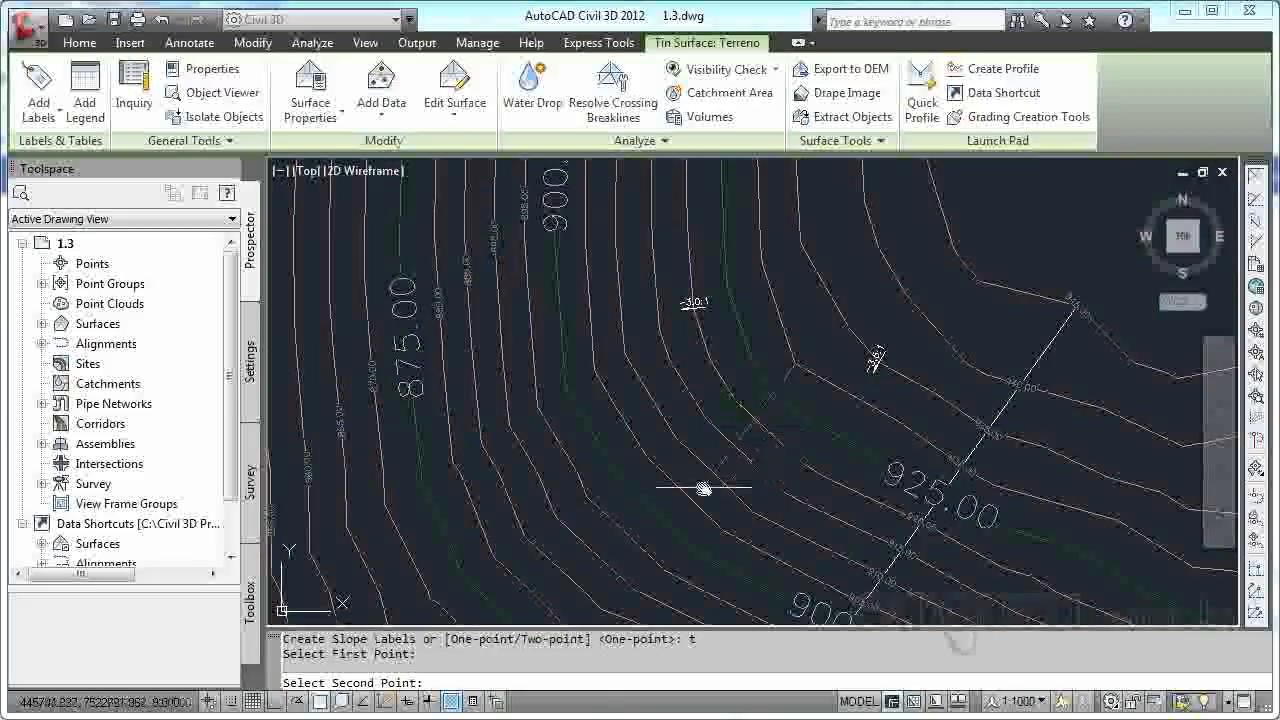
{"action": "left_click", "coordinate": [695, 546]}
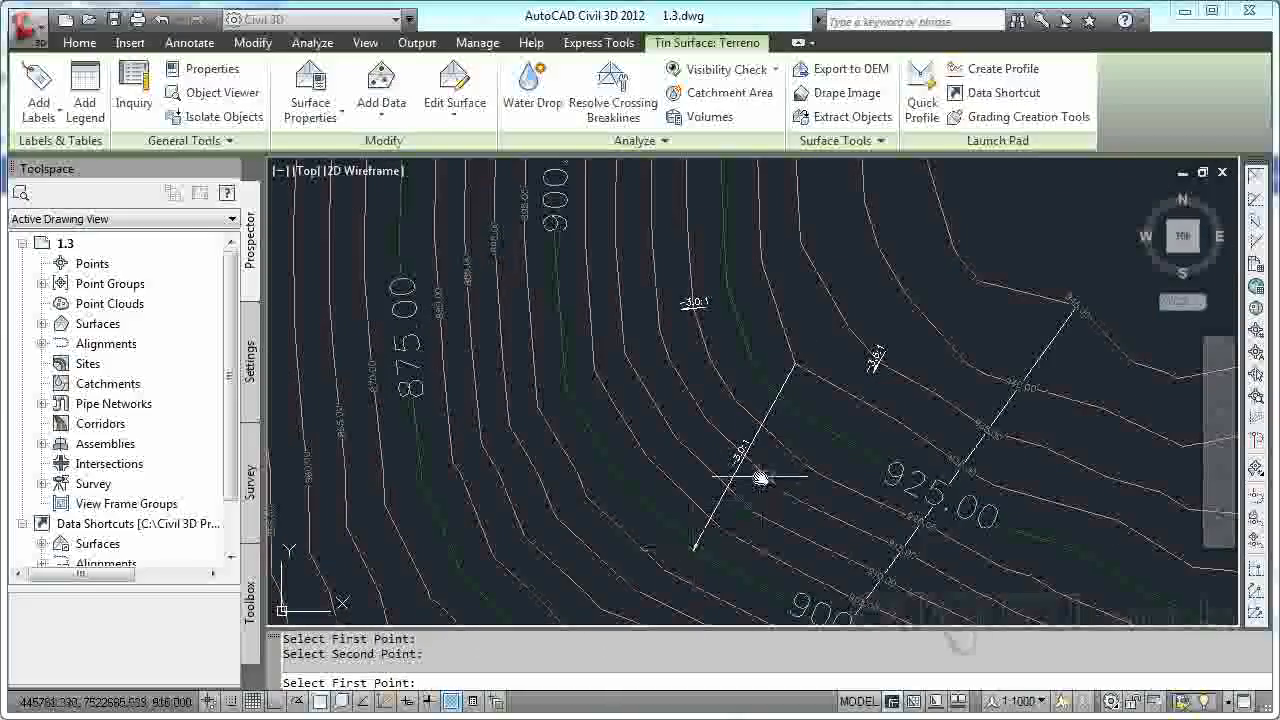
{"action": "scroll", "coordinate": [758, 472], "scroll_direction": "up", "scroll_amount": 6}
{"action": "scroll", "coordinate": [718, 447], "scroll_direction": "down", "scroll_amount": 4}
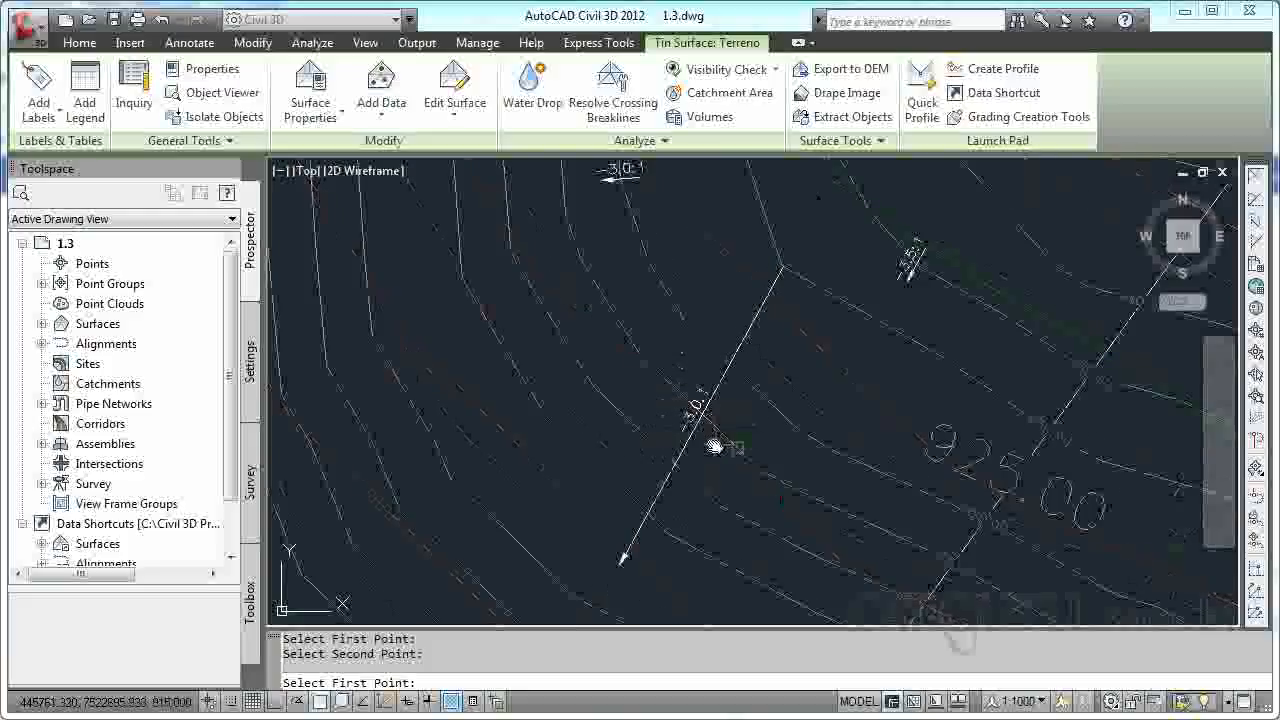
{"action": "middle_click_drag", "start_coordinate": [714, 446], "coordinate": [660, 499]}
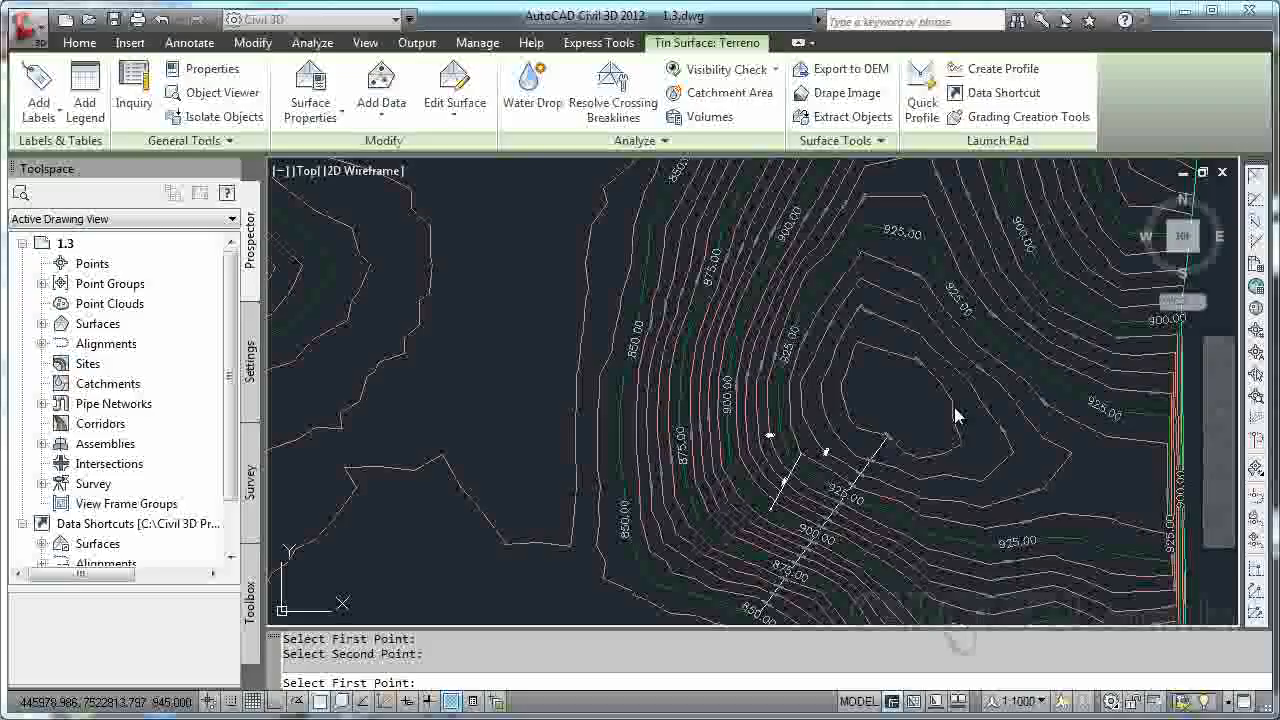
{"action": "scroll", "coordinate": [830, 465], "scroll_direction": "up", "scroll_amount": 5}
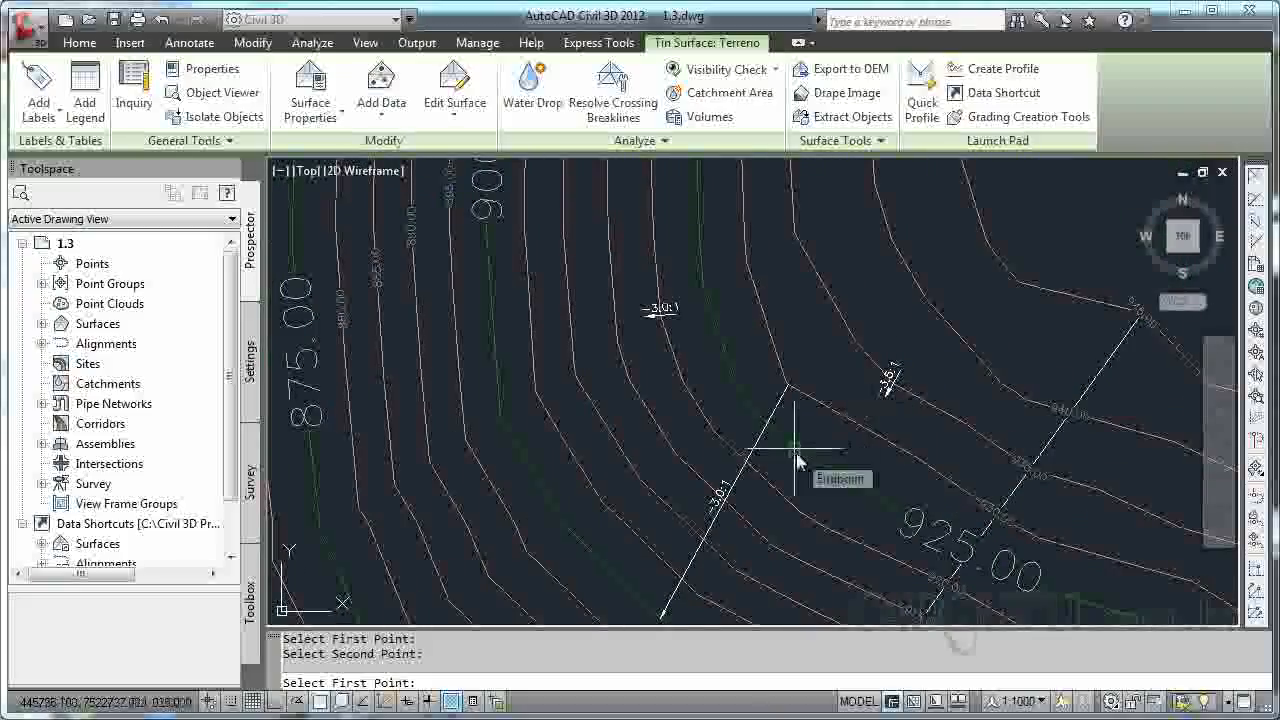
{"action": "middle_click_drag", "start_coordinate": [796, 423], "coordinate": [837, 365]}
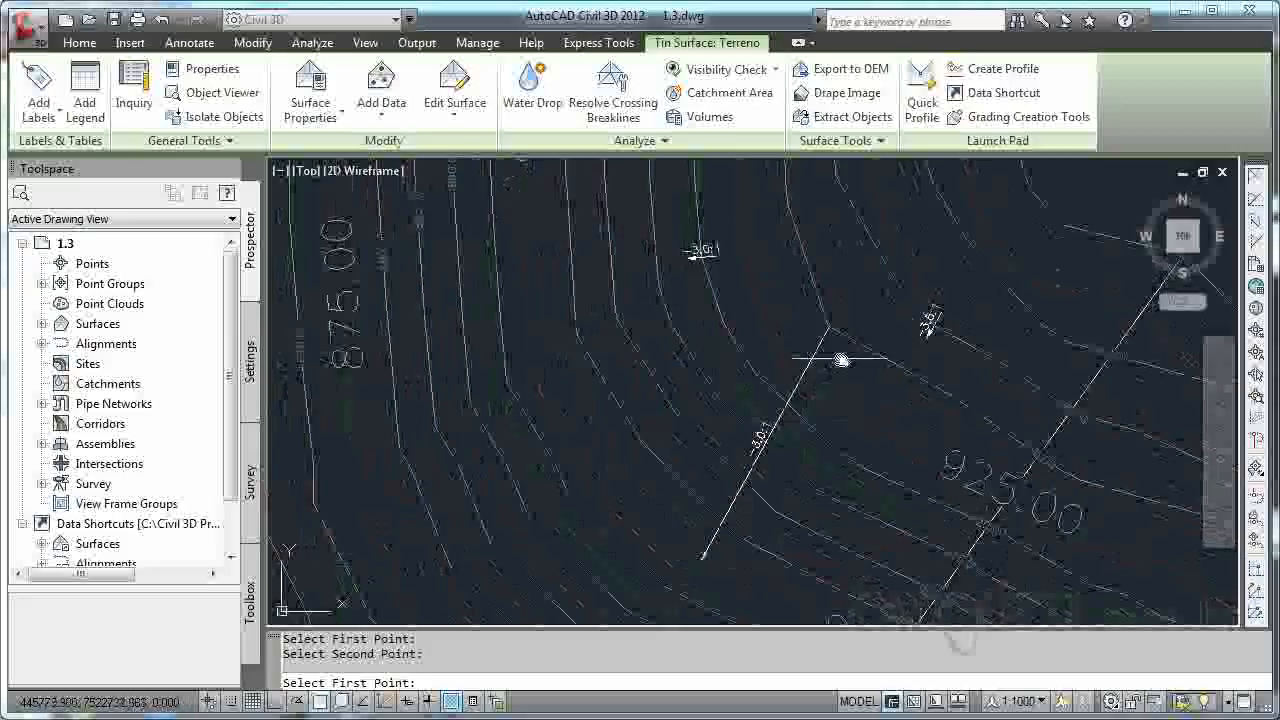